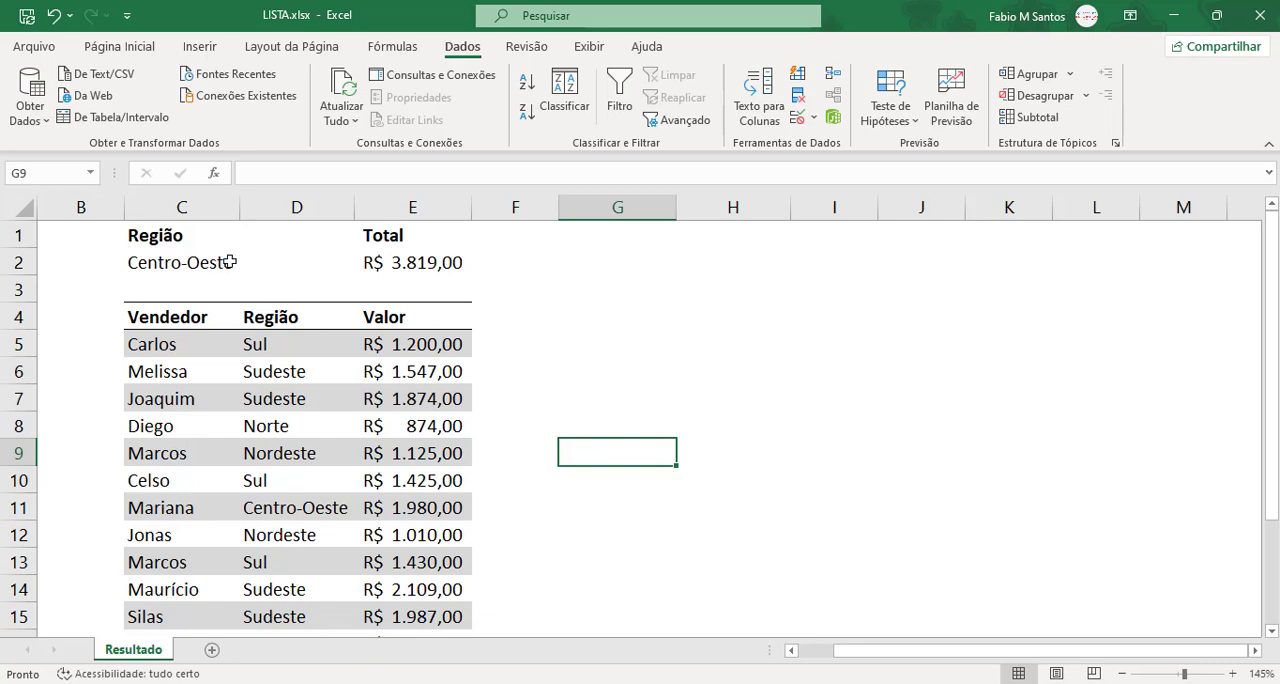
Step: Set the Região selection in cell C2 to Norte
click(266, 265)
click(236, 266)
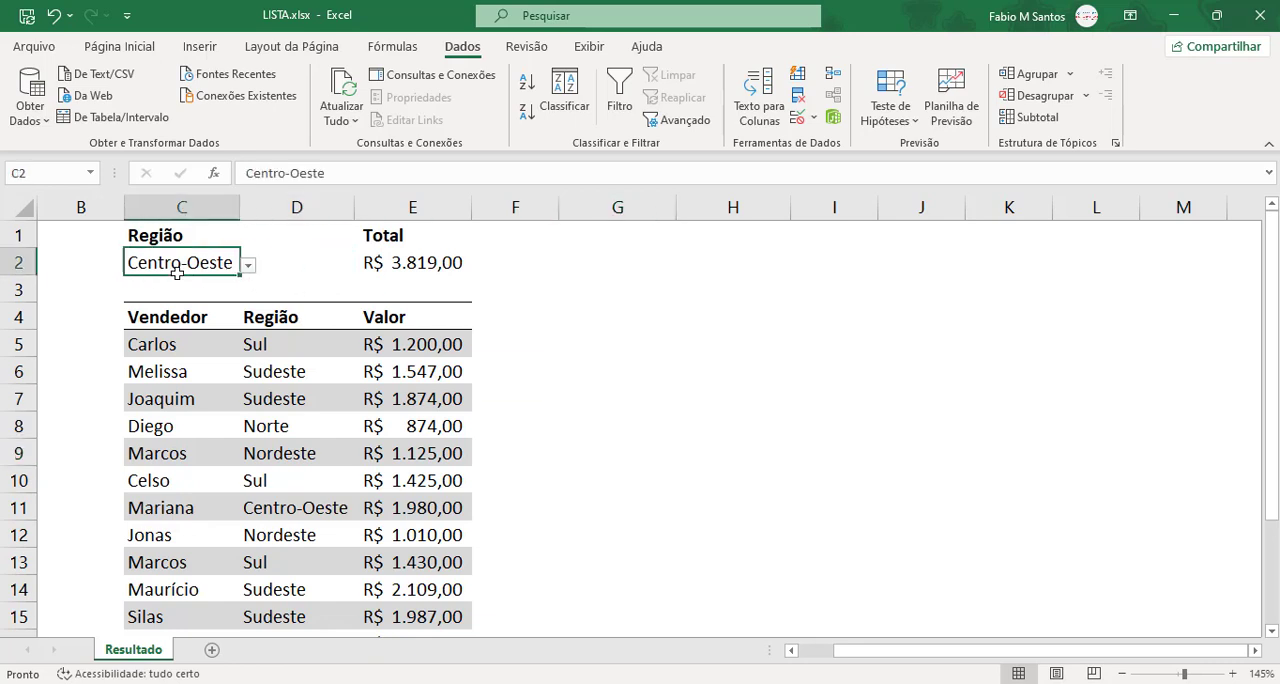
click(248, 264)
click(225, 318)
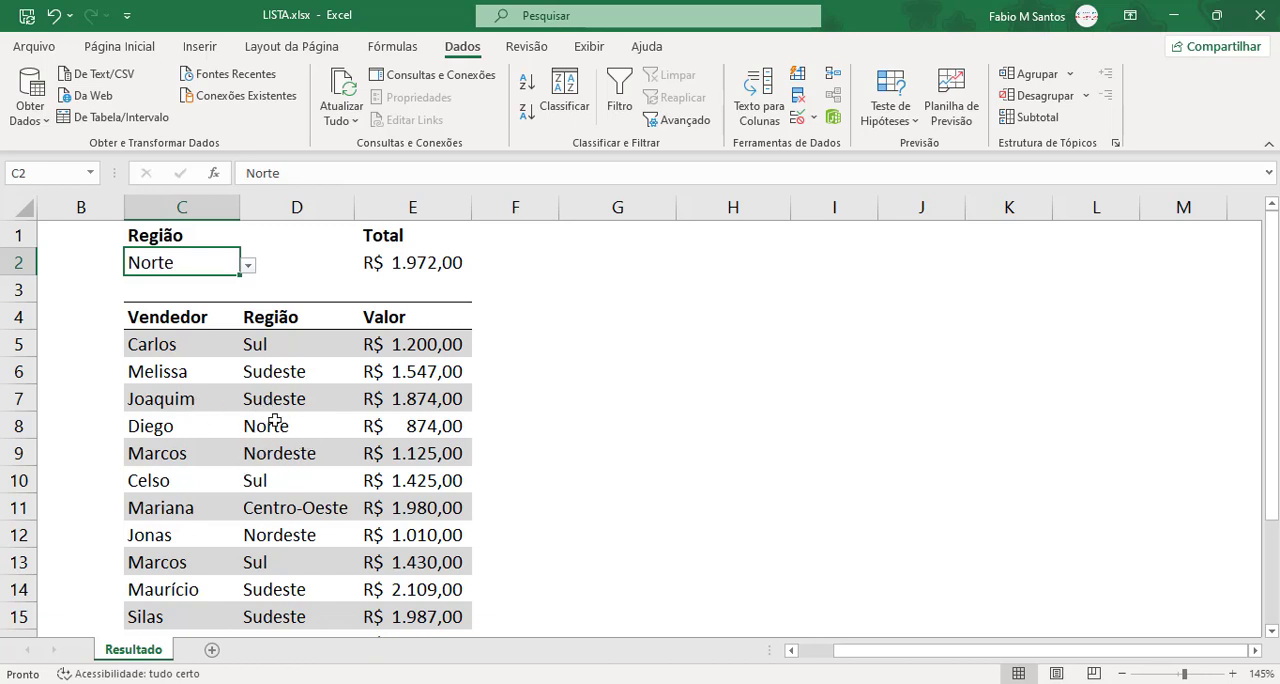
Step: Set the Região selection in cell C2 to Sudeste
click(294, 371)
click(294, 399)
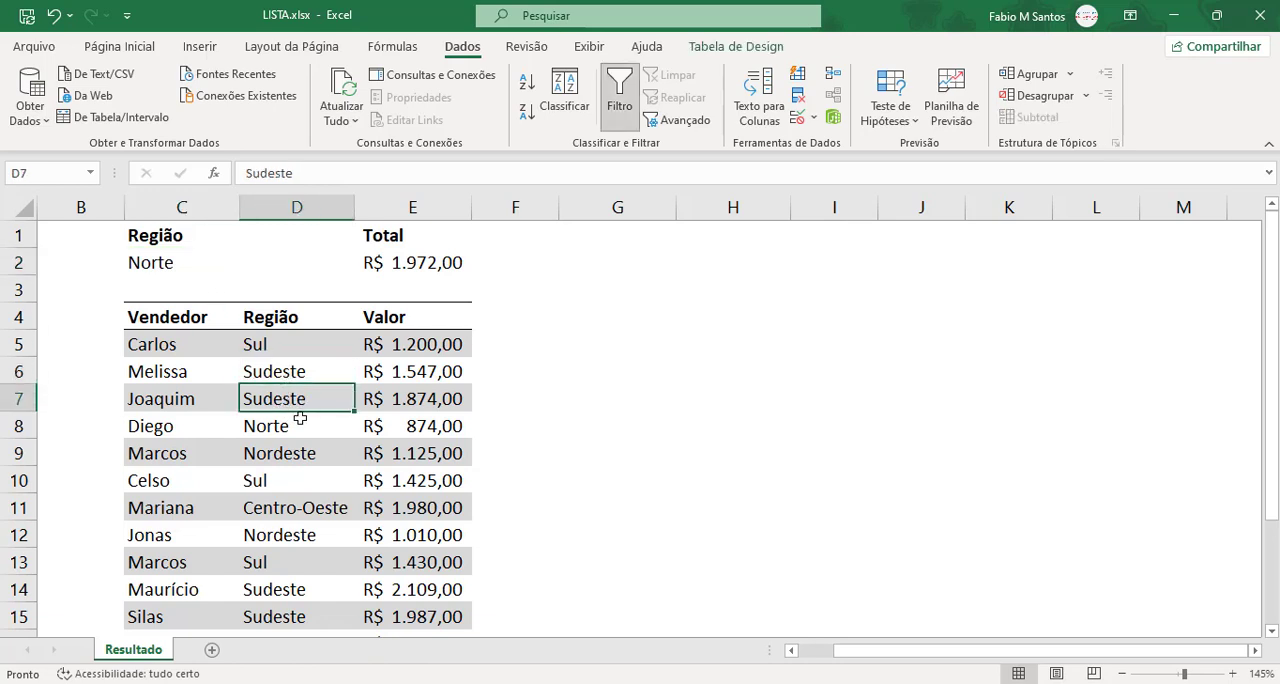
click(215, 262)
click(247, 267)
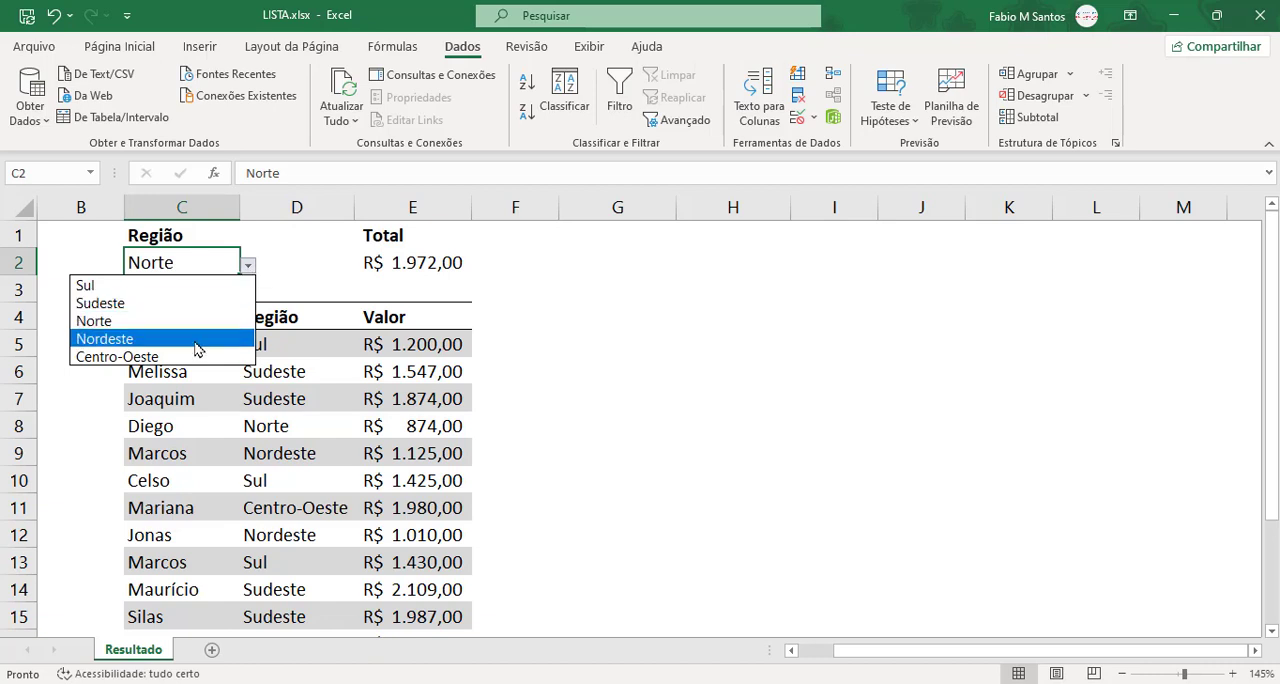
click(184, 303)
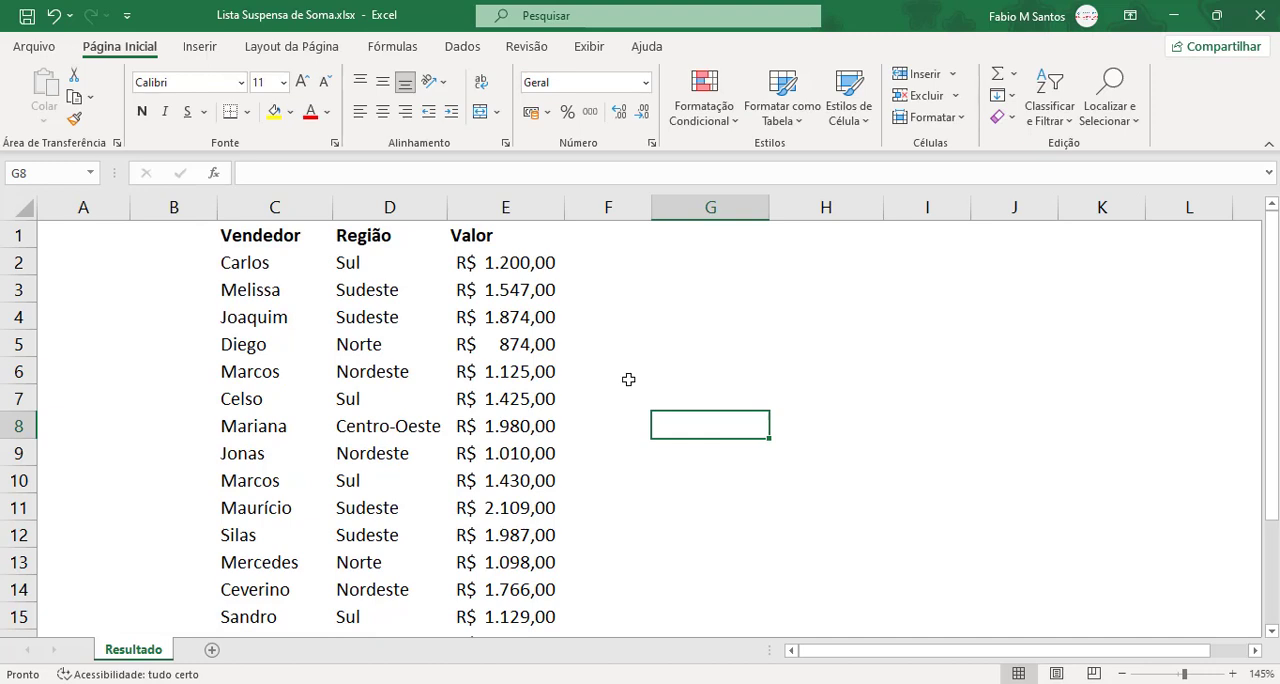
click(657, 365)
scroll(546, 366, down, 1)
scroll(549, 366, up, 1)
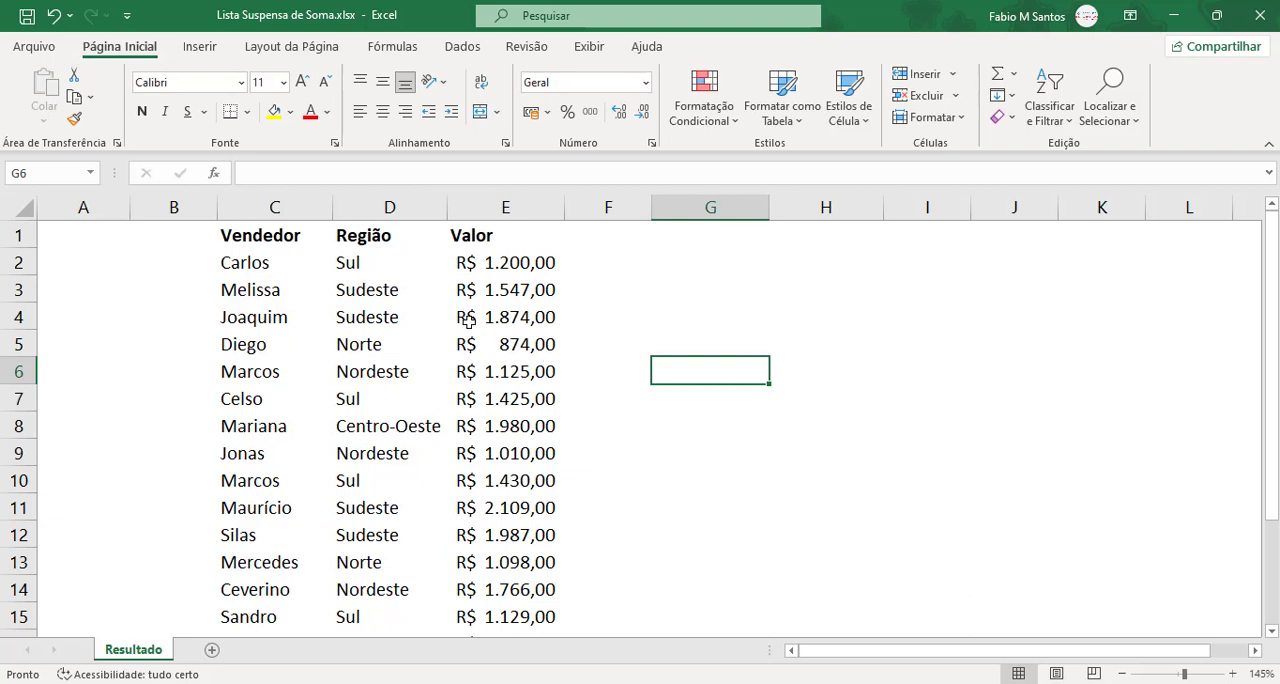
click(317, 291)
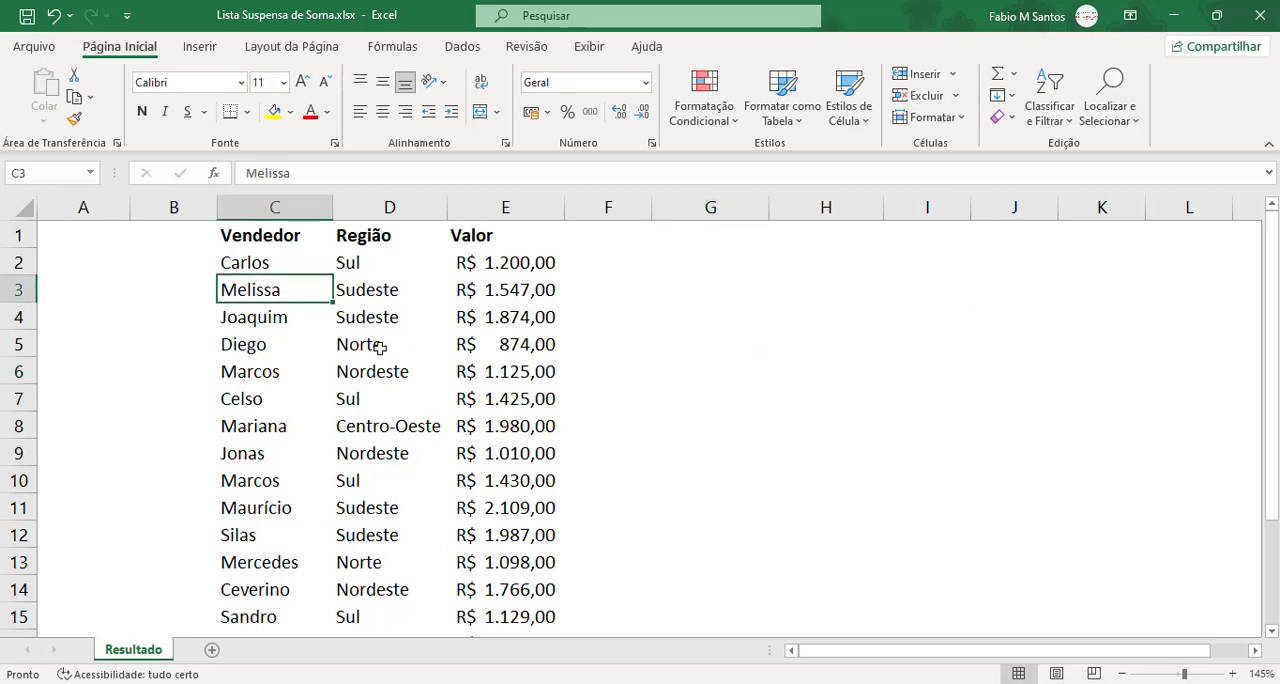
click(462, 362)
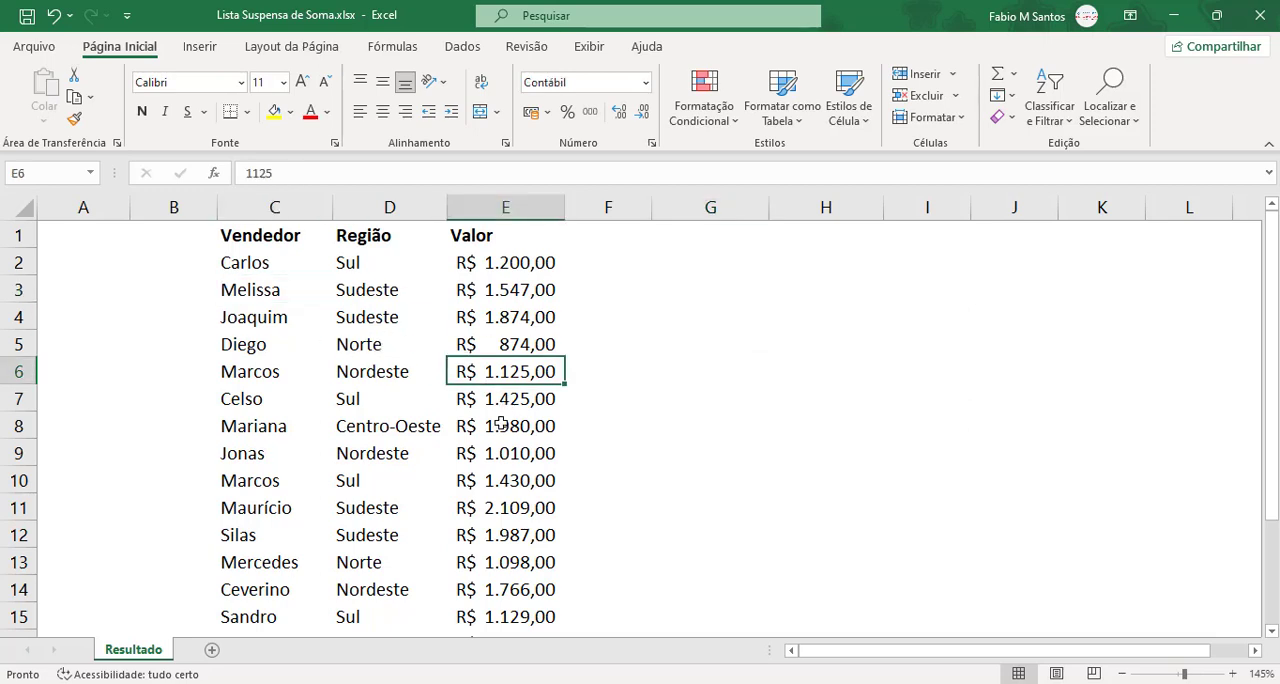
Step: Convert the sales list in C1:E17 into a table with headers
click(368, 340)
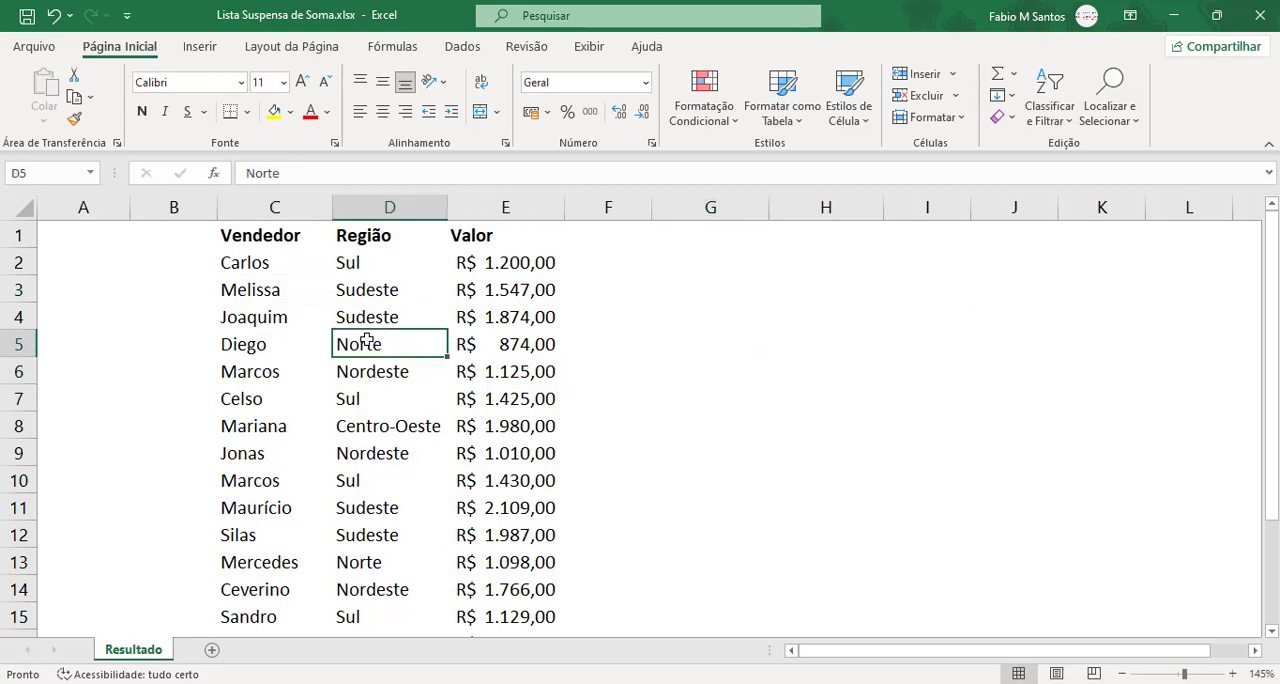
key(ctrl+alt+t)
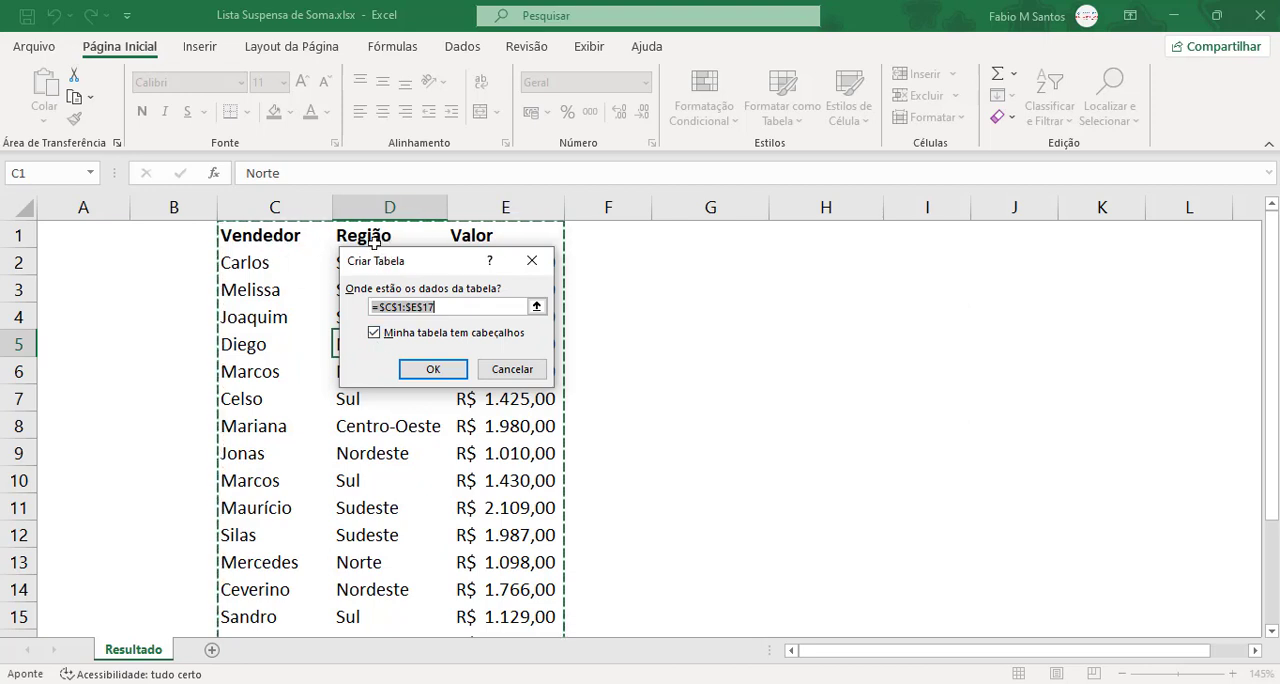
click(433, 371)
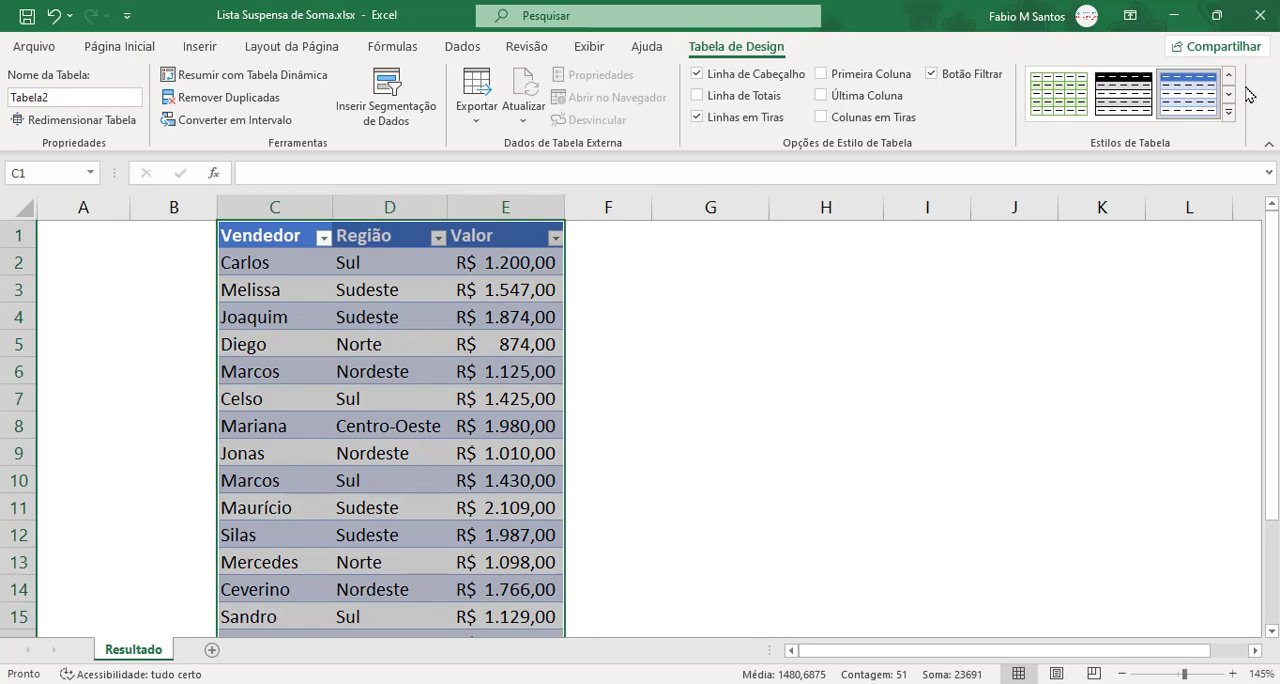
Step: Apply the gray banded style from the Clara group to the sales table
click(1228, 112)
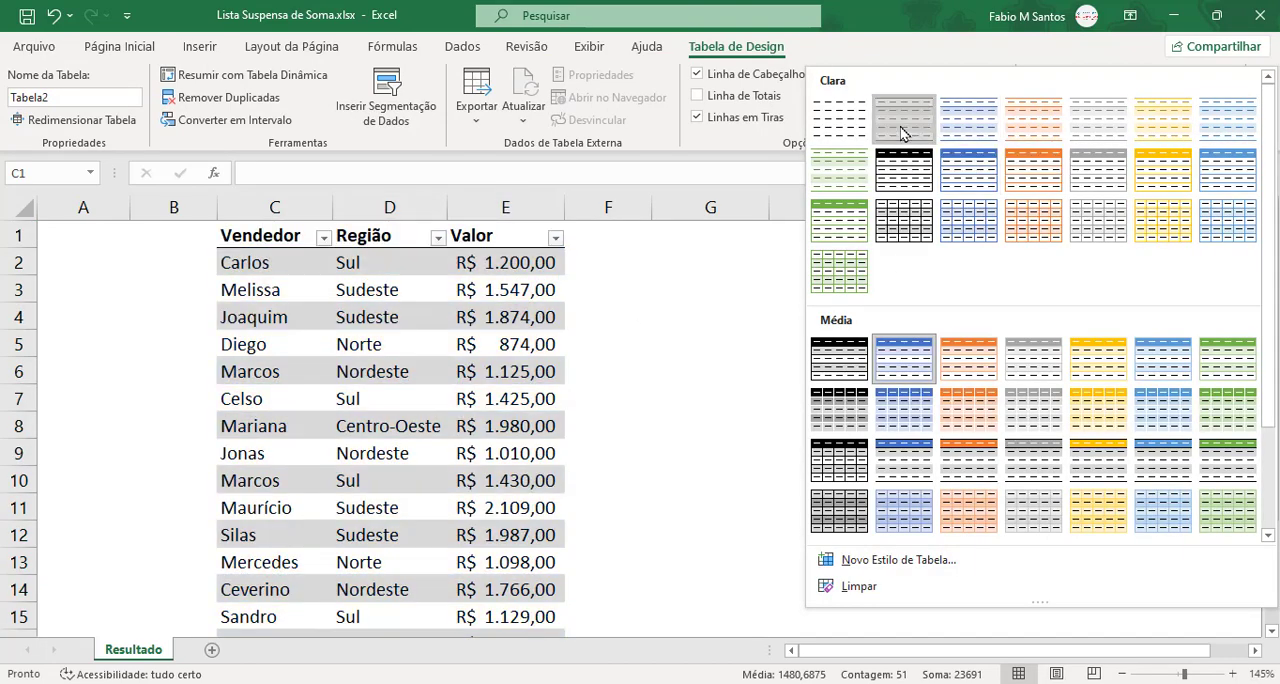
click(906, 128)
click(418, 298)
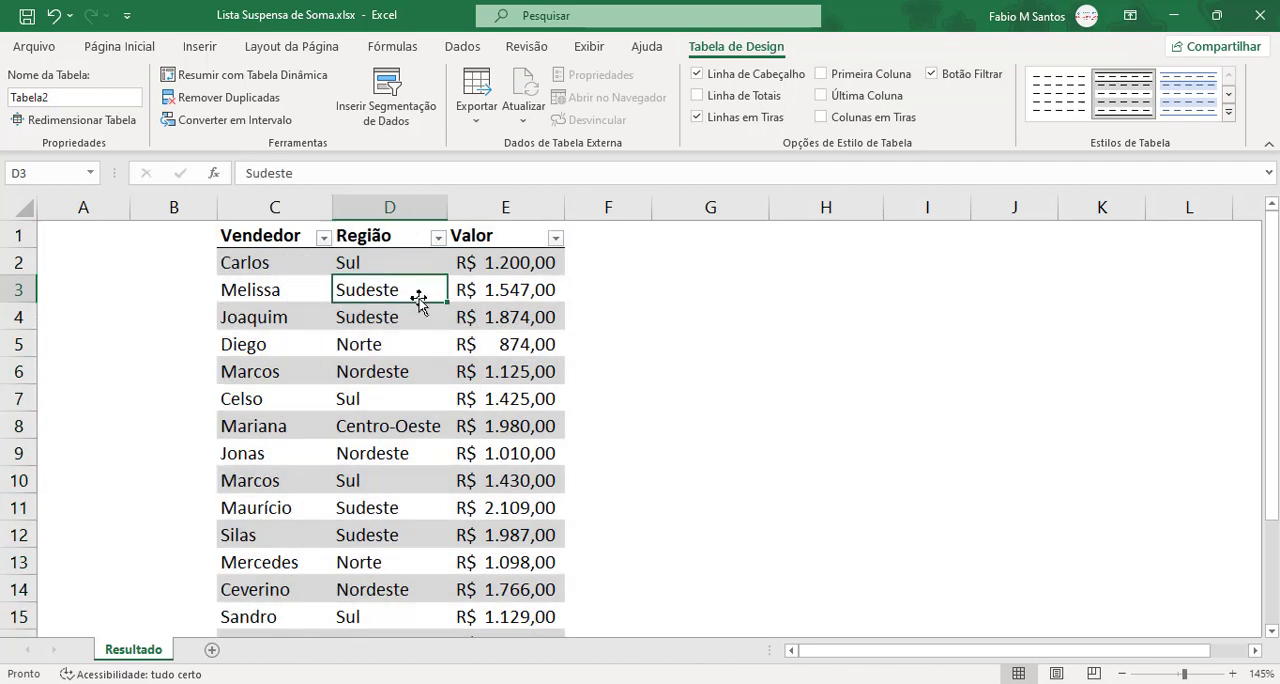
Step: Rename the sales table as Vendas
click(325, 317)
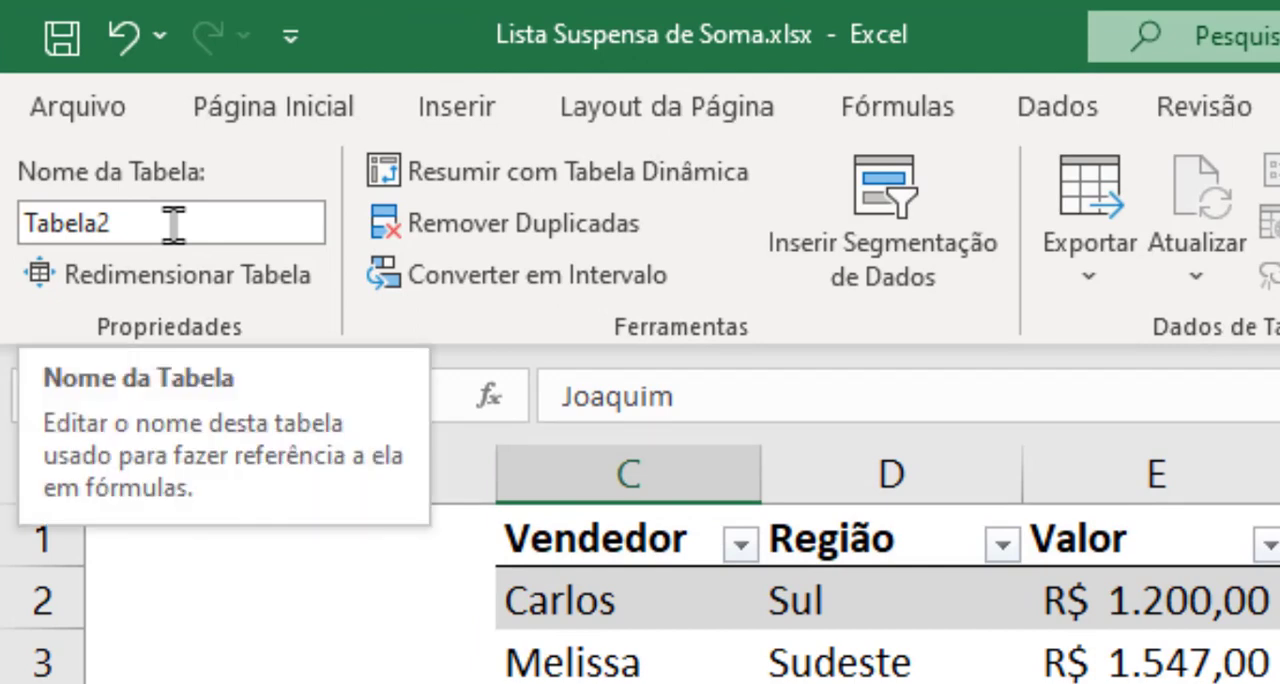
click(205, 223)
text(V)
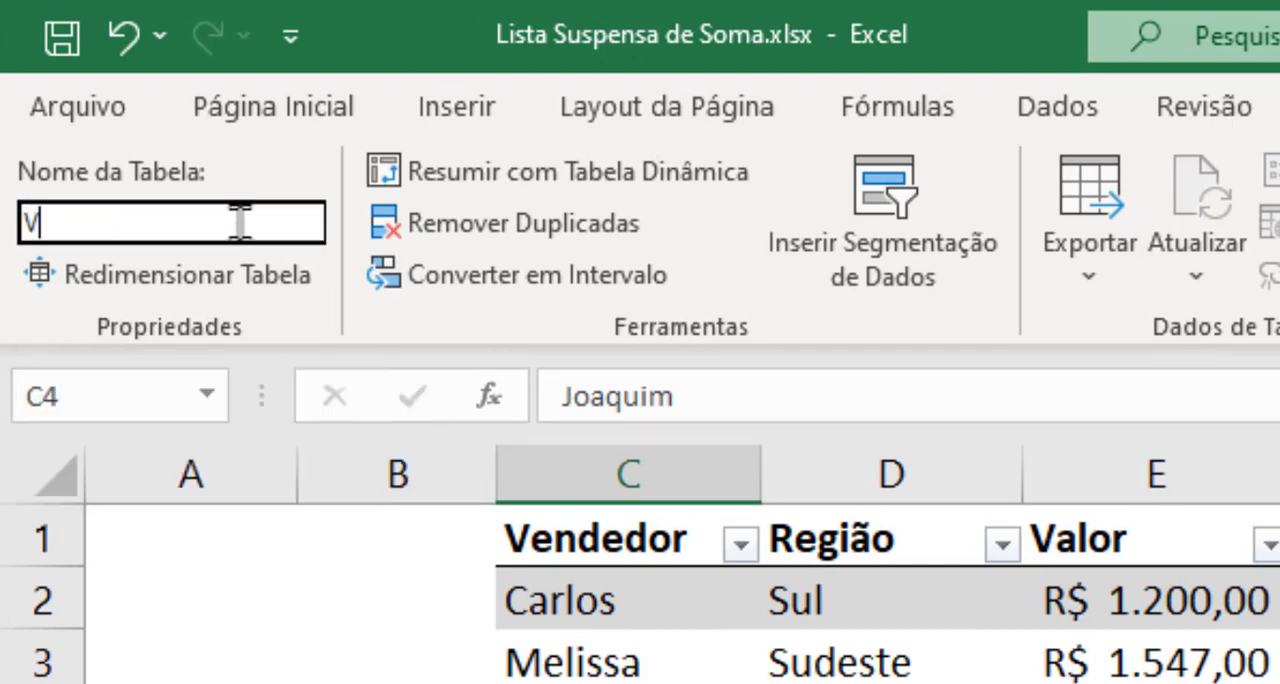
text(endas)
key(Return)
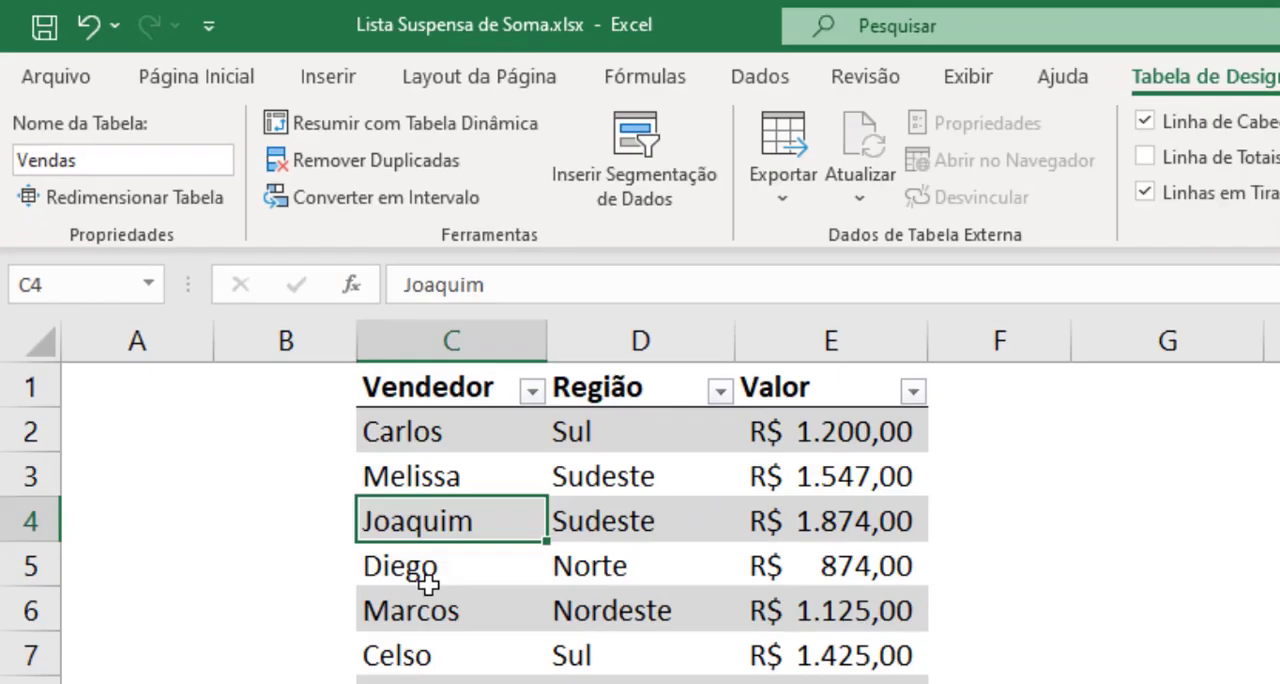
click(415, 366)
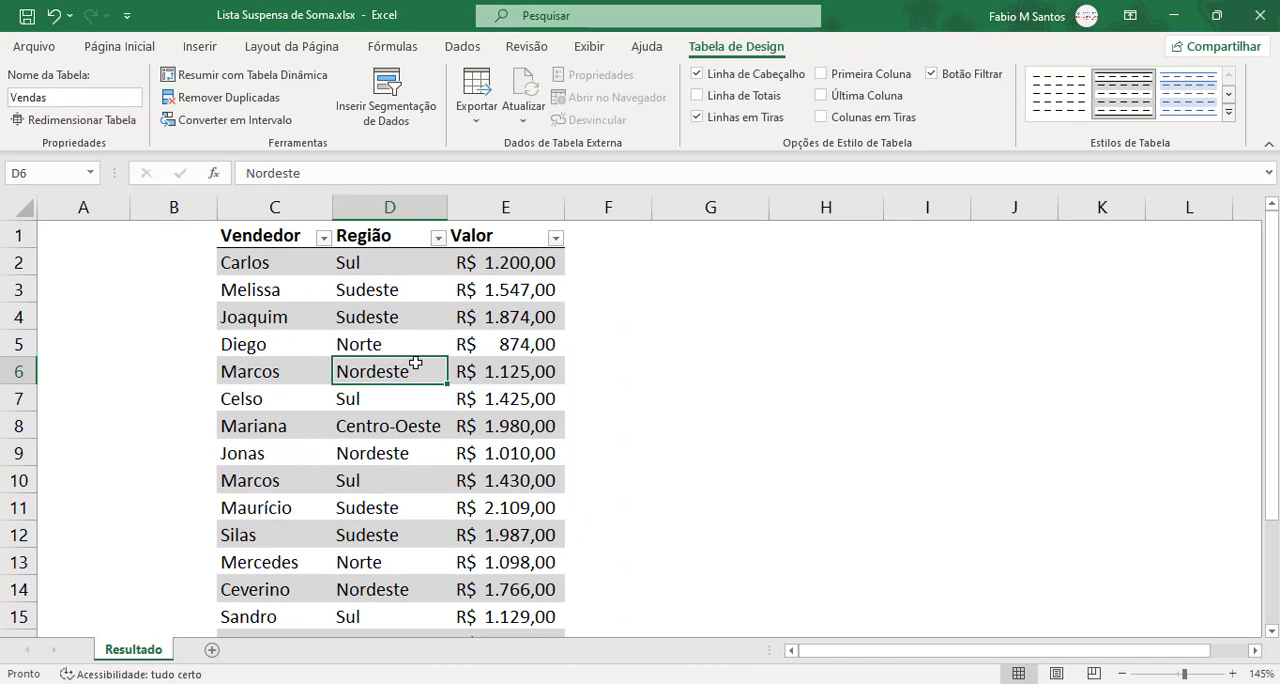
Step: Enter the heading Região in cell A1
key(ctrl+Home)
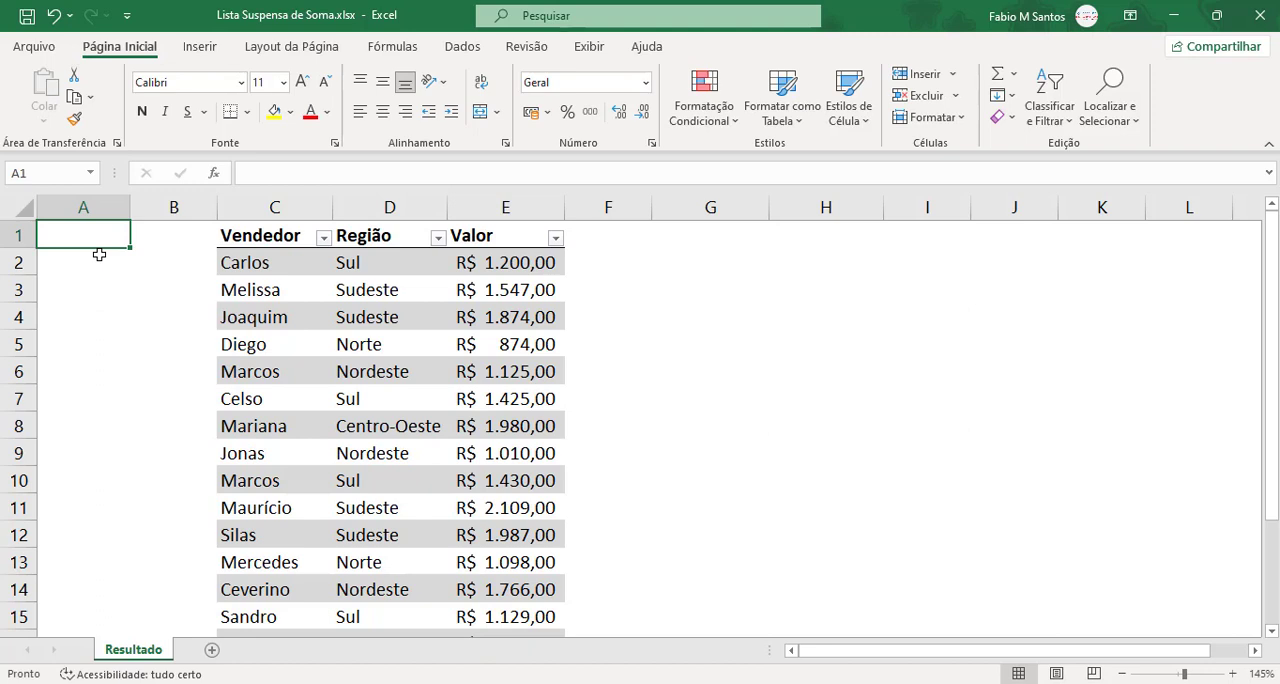
text(Regi)
text(ã)
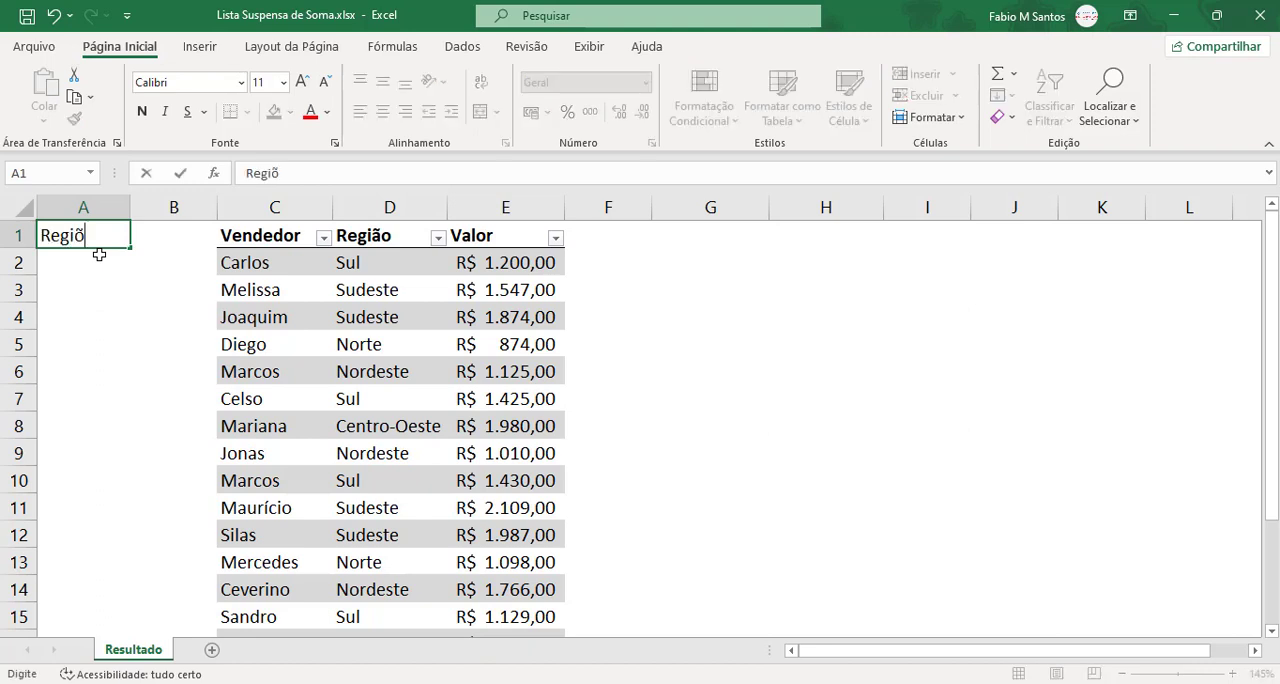
key(BackSpace)
text(ão)
key(Return)
key(Up)
key(Down)
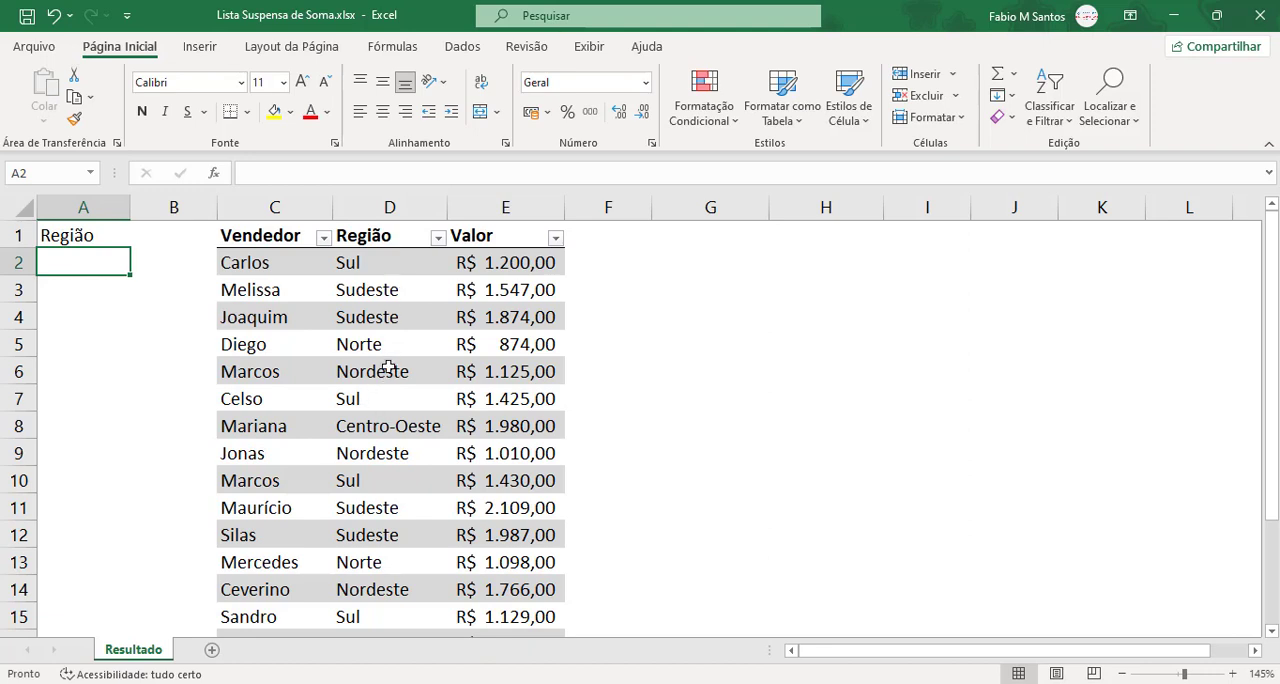
Step: Examine the sales table's regions and values down to its last row and the blank row beneath it
scroll(387, 363, down, 1)
scroll(387, 363, up, 1)
scroll(391, 403, down, 1)
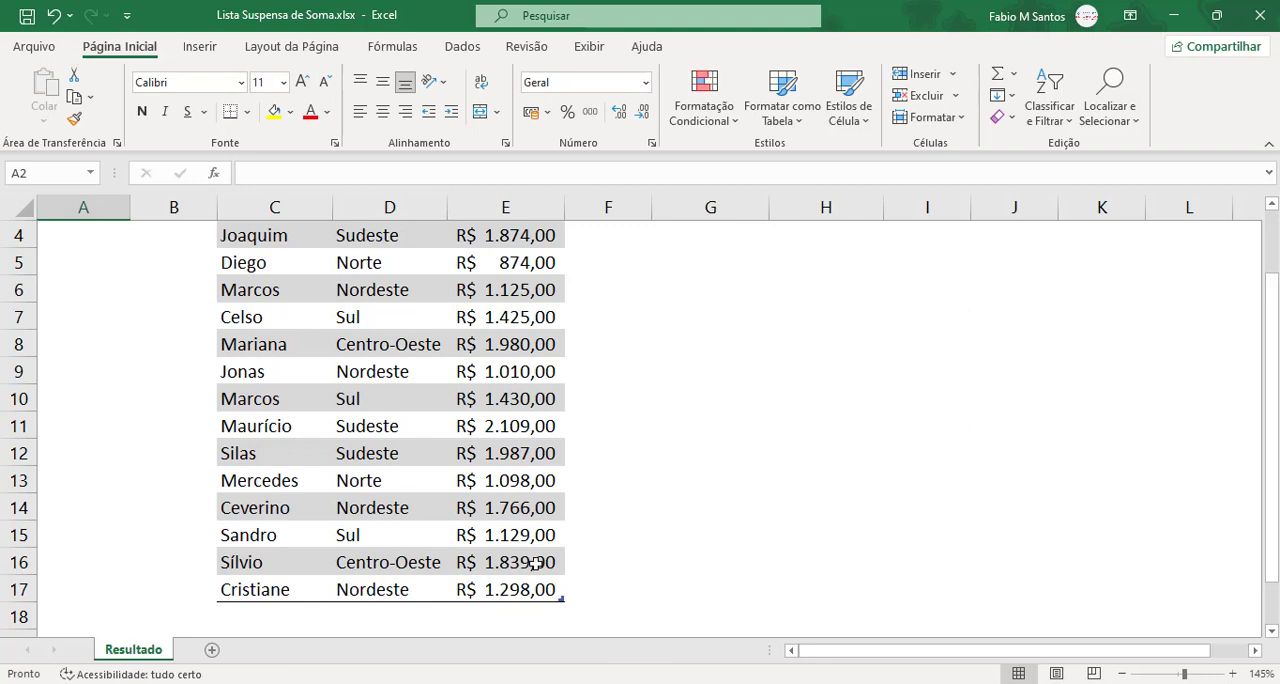
scroll(535, 562, up, 1)
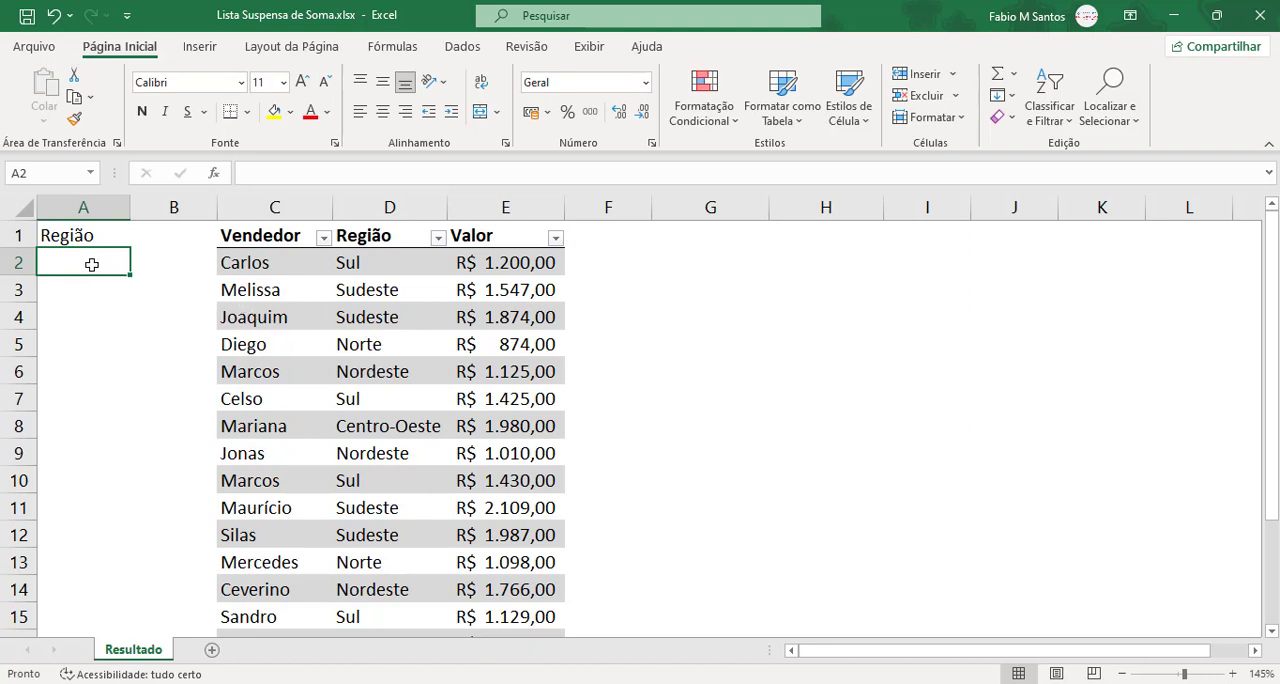
drag(265, 237, 526, 350)
click(525, 365)
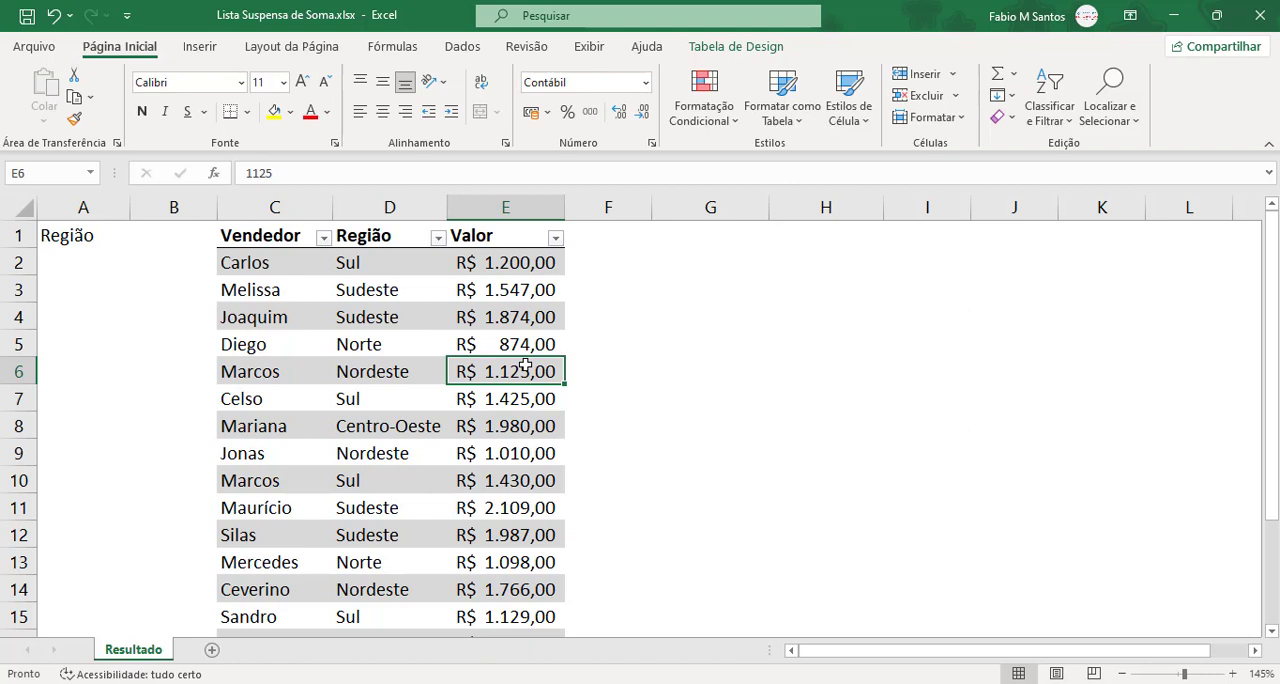
scroll(525, 365, down, 2)
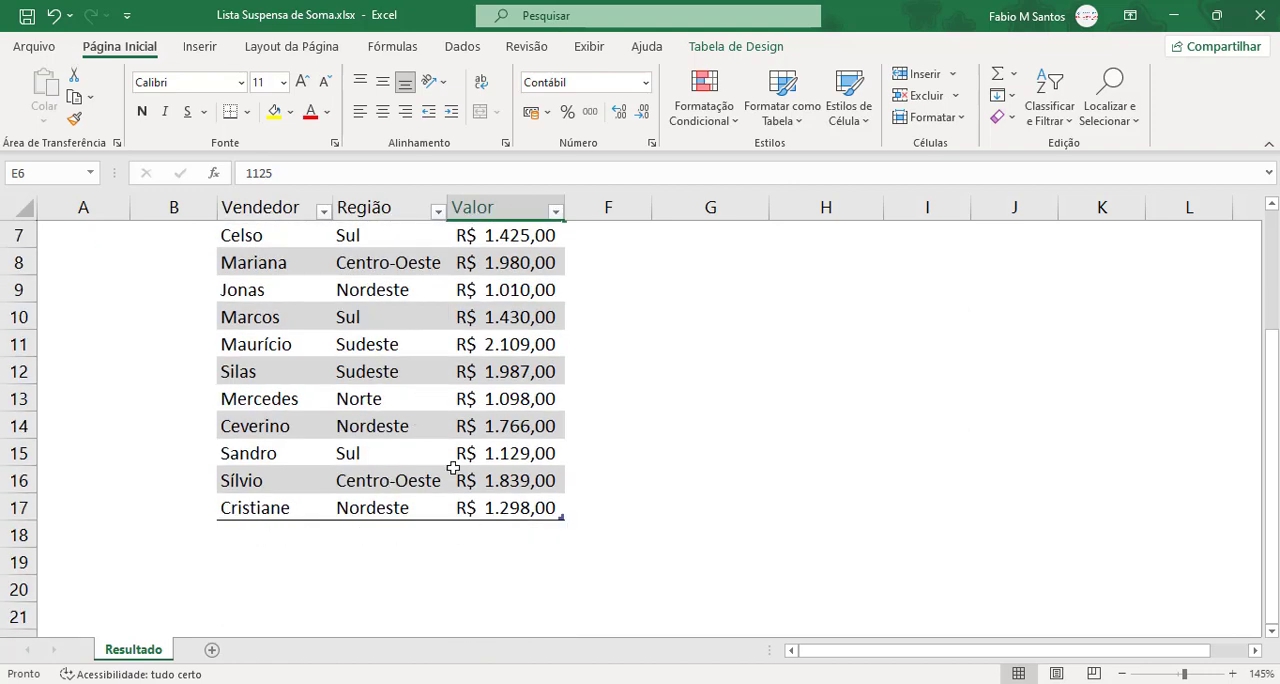
scroll(390, 418, up, 2)
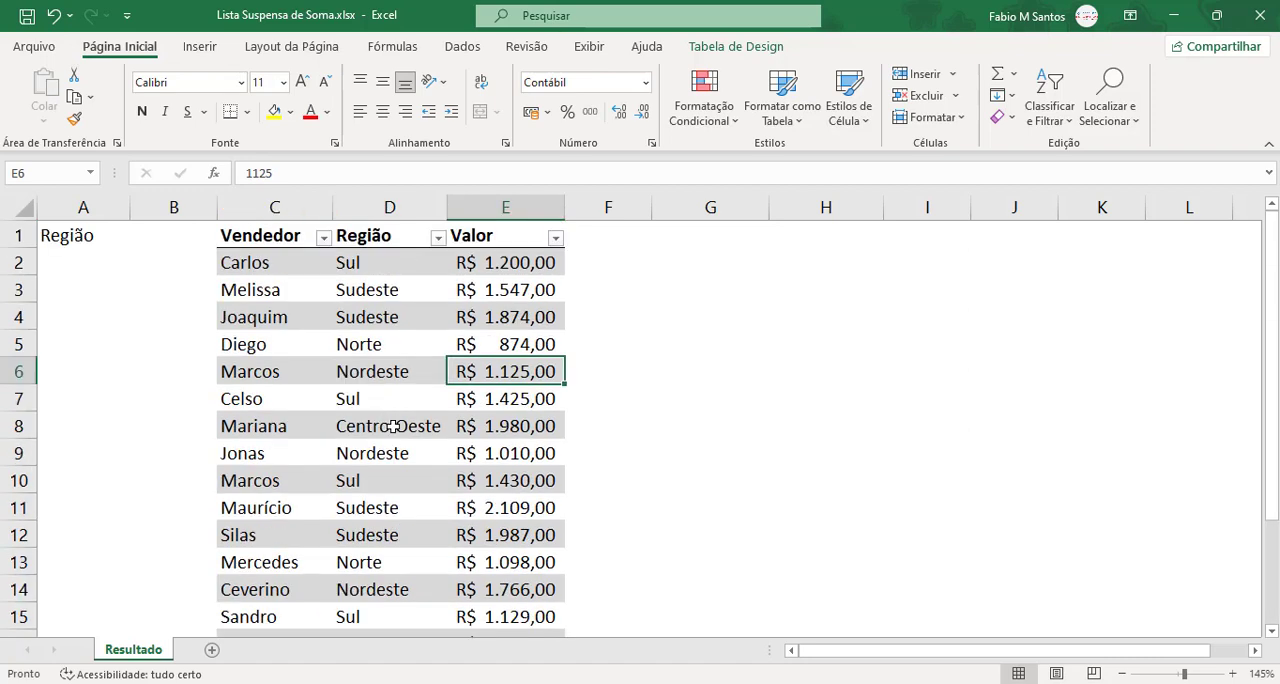
scroll(390, 418, down, 2)
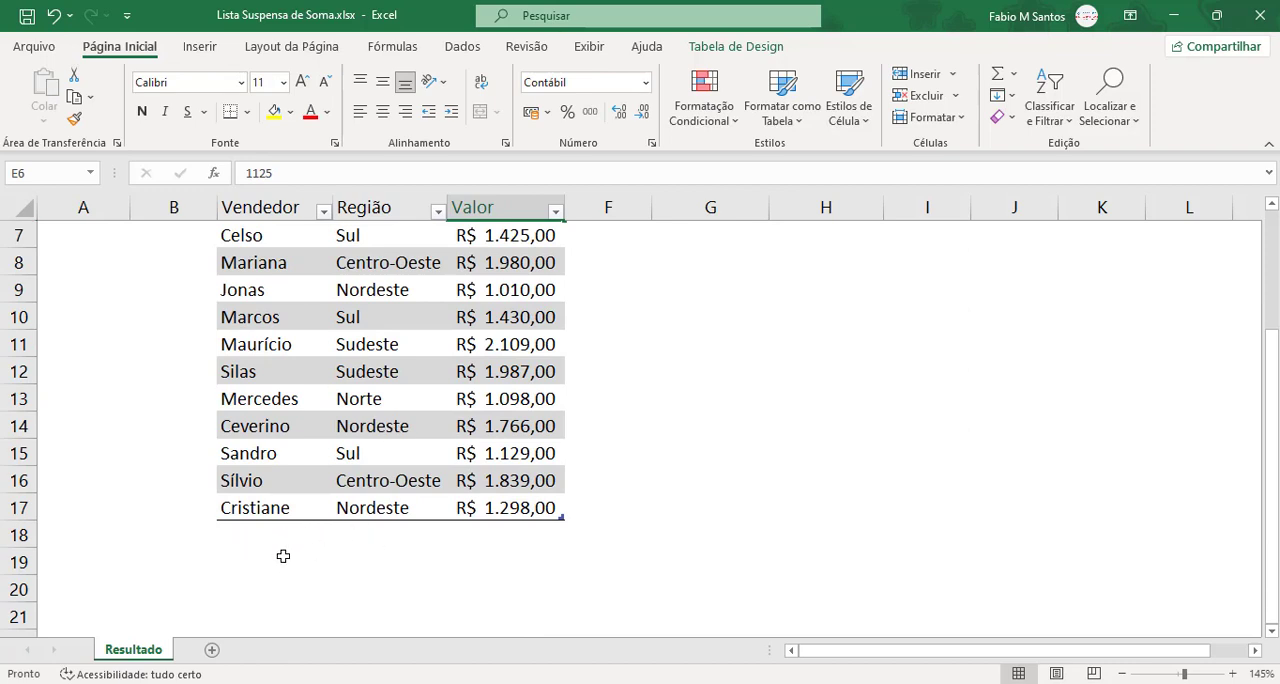
click(249, 569)
click(232, 539)
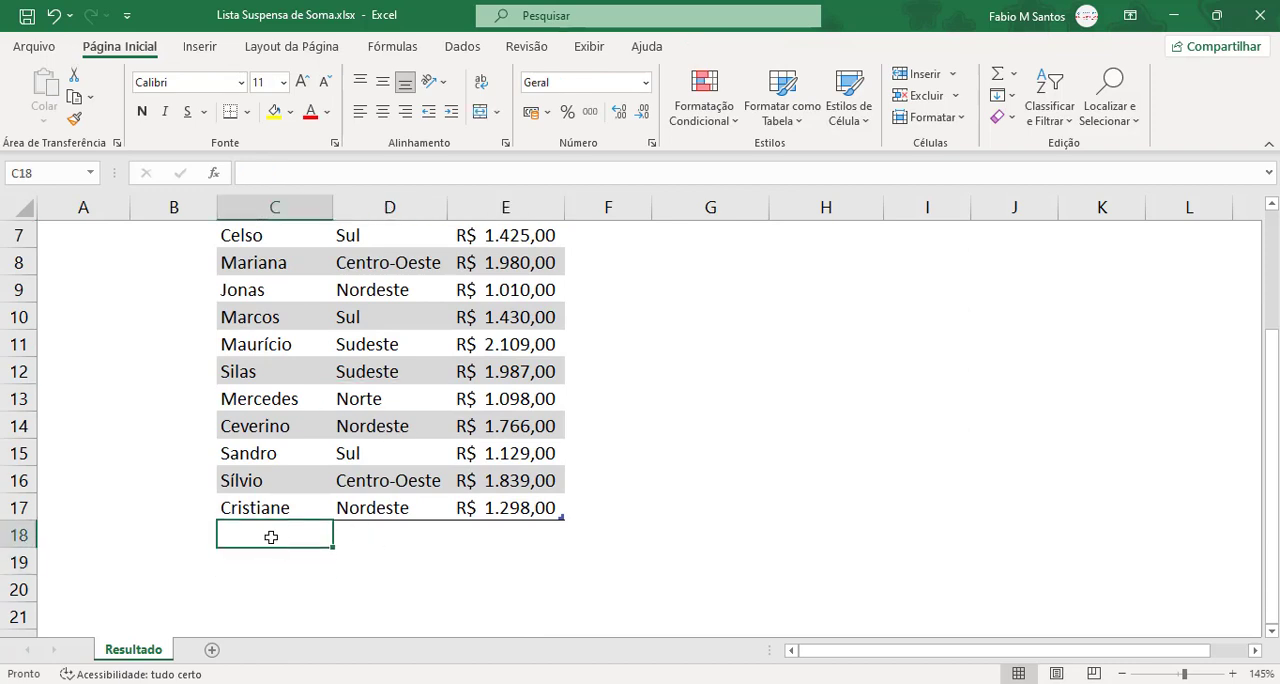
scroll(523, 544, up, 2)
scroll(523, 544, up, 1)
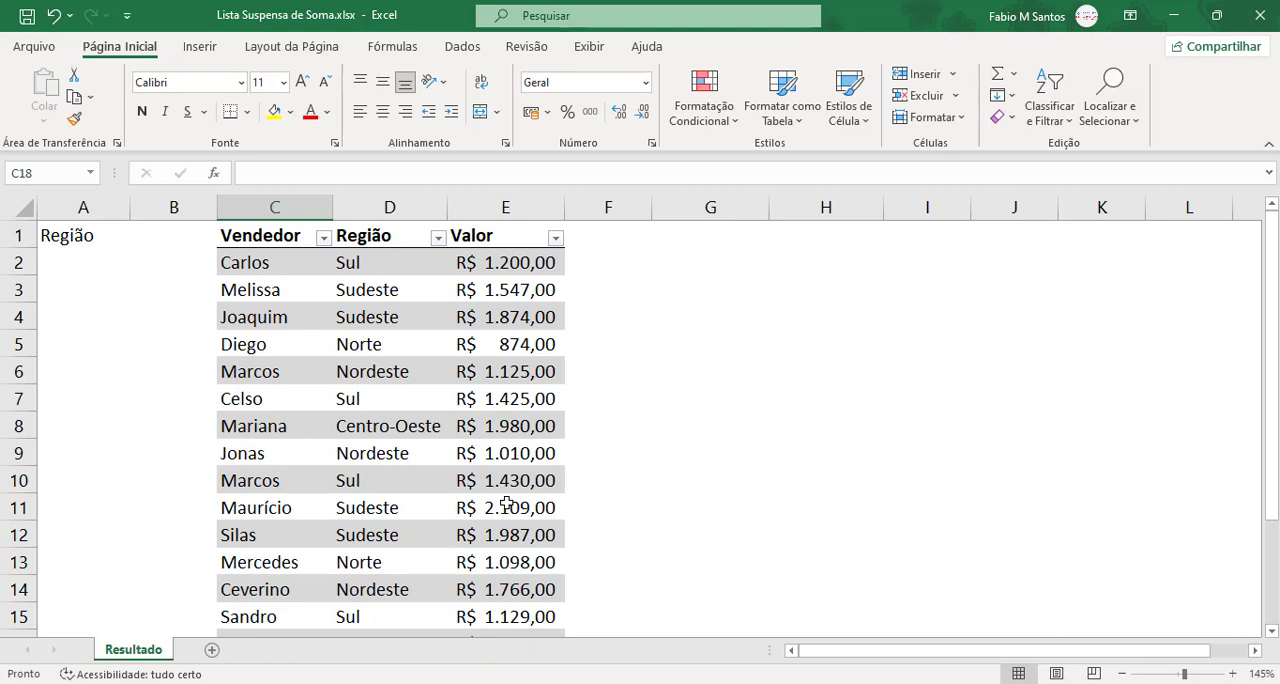
Step: Check the name assigned to the sales table in its design properties
click(69, 258)
click(322, 318)
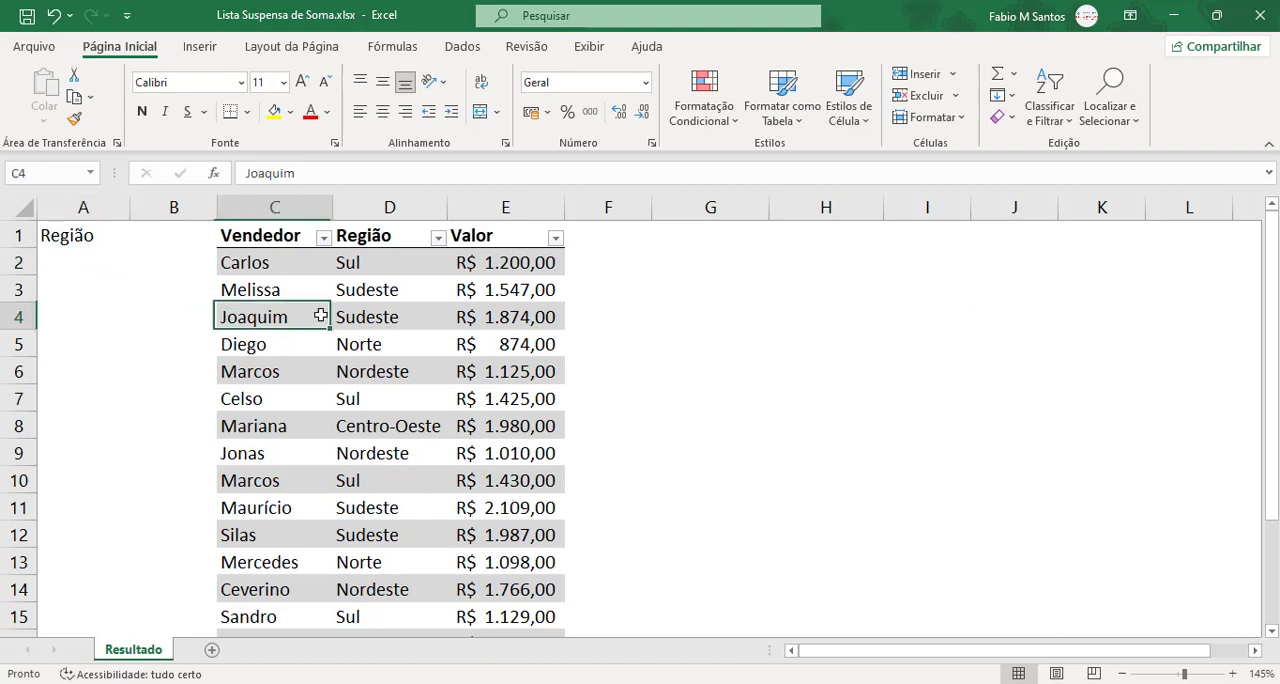
click(730, 47)
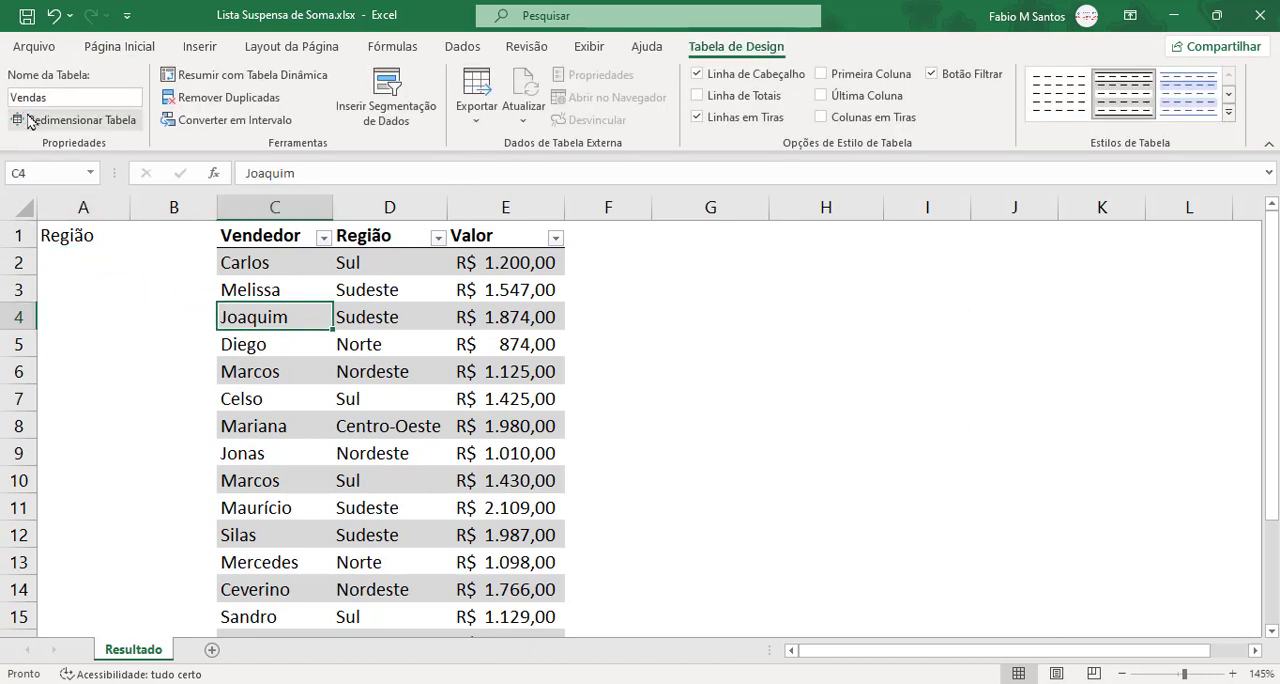
Step: List the unique regions from cell A2 with =ÚNICO(Vendas[Região]) and autofit column A to its contents
click(72, 260)
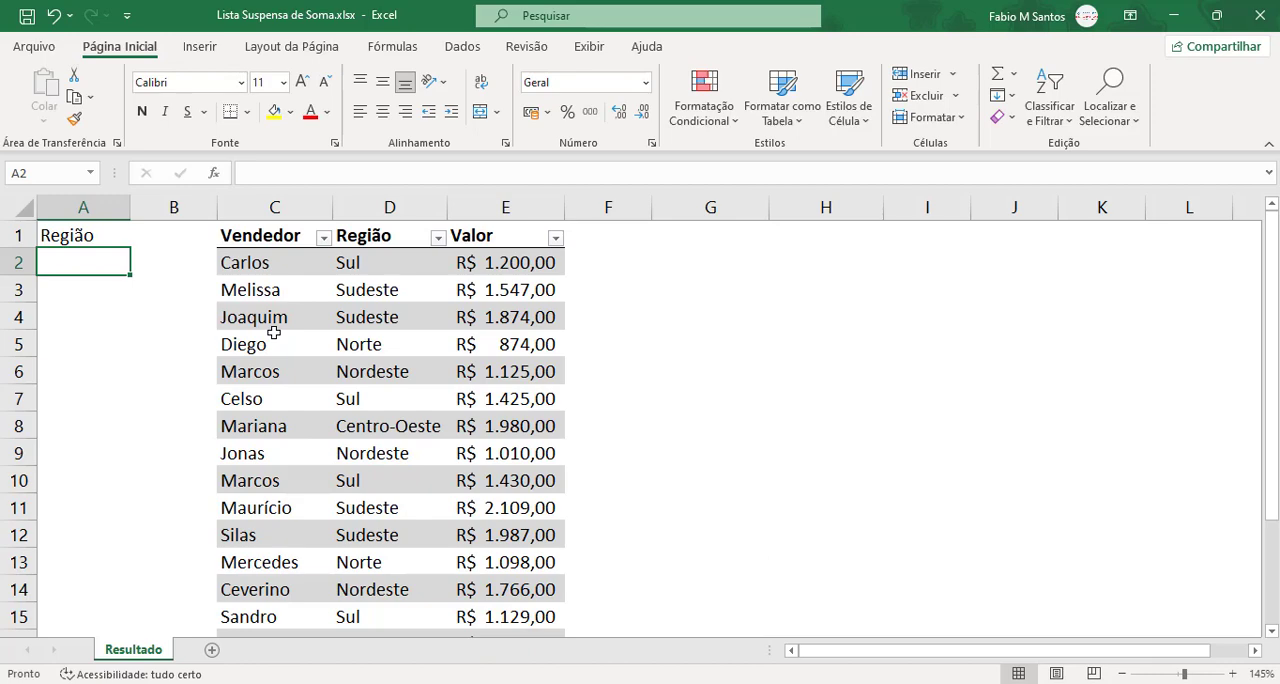
text(=)
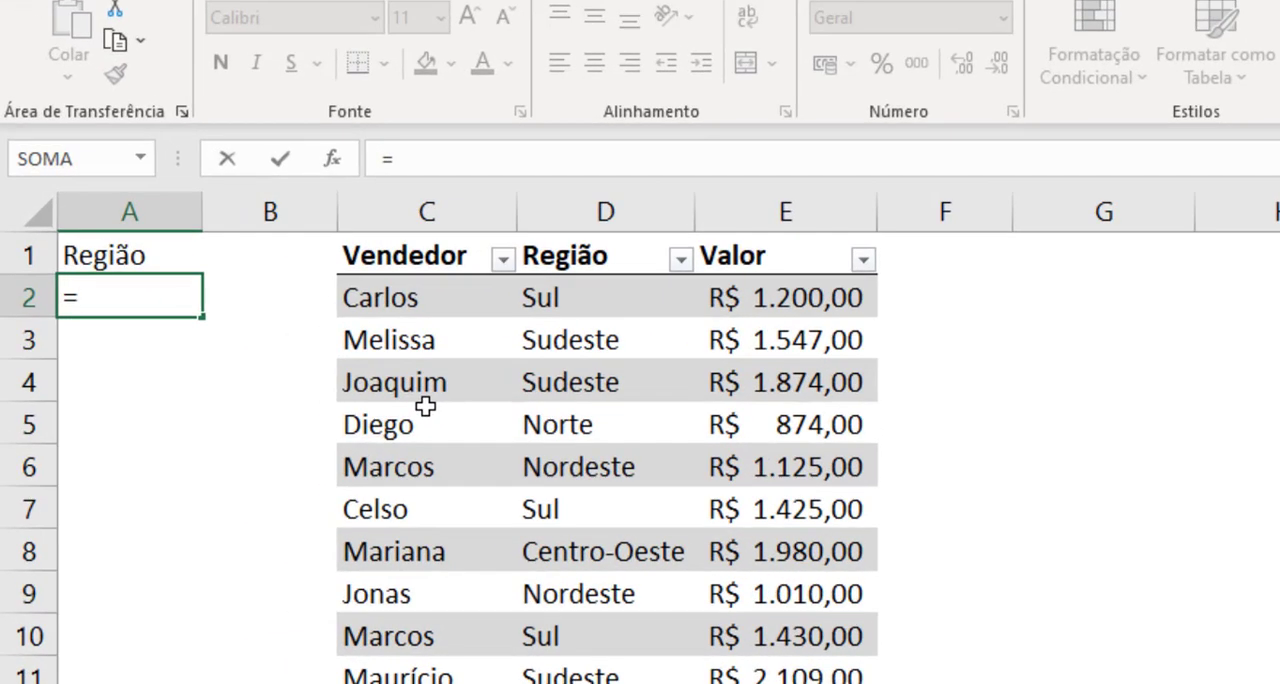
text(ÚN)
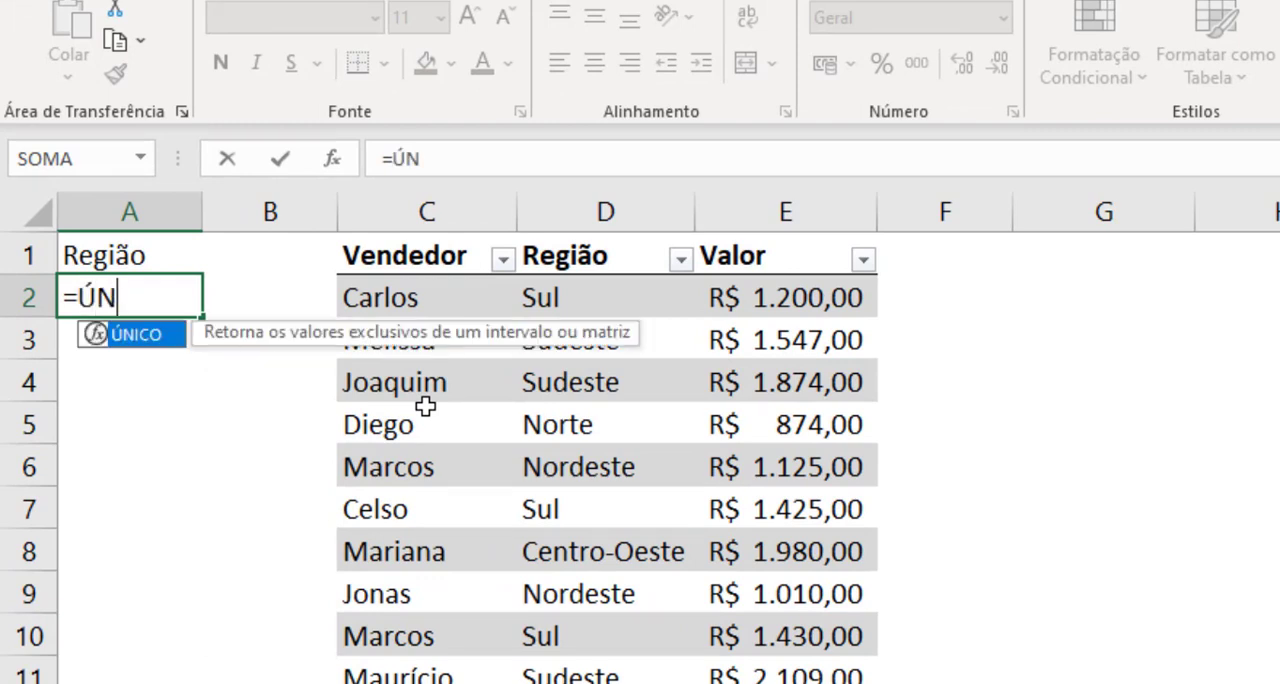
key(Tab)
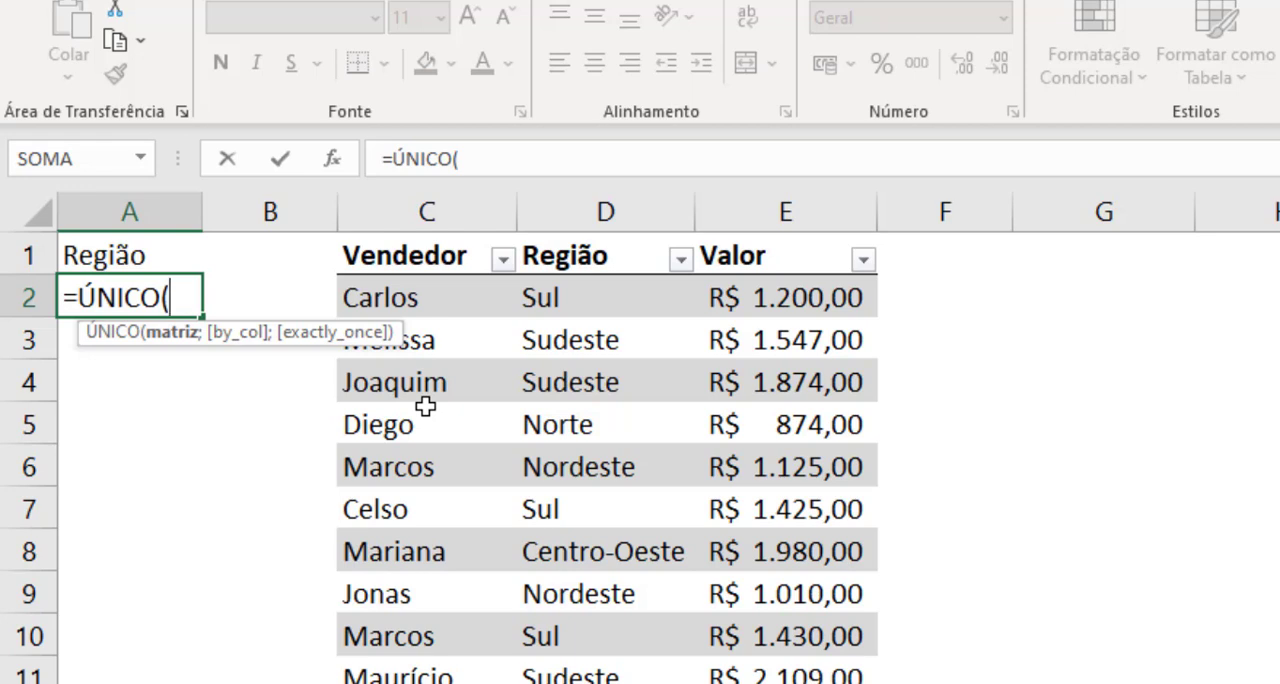
text(Ve)
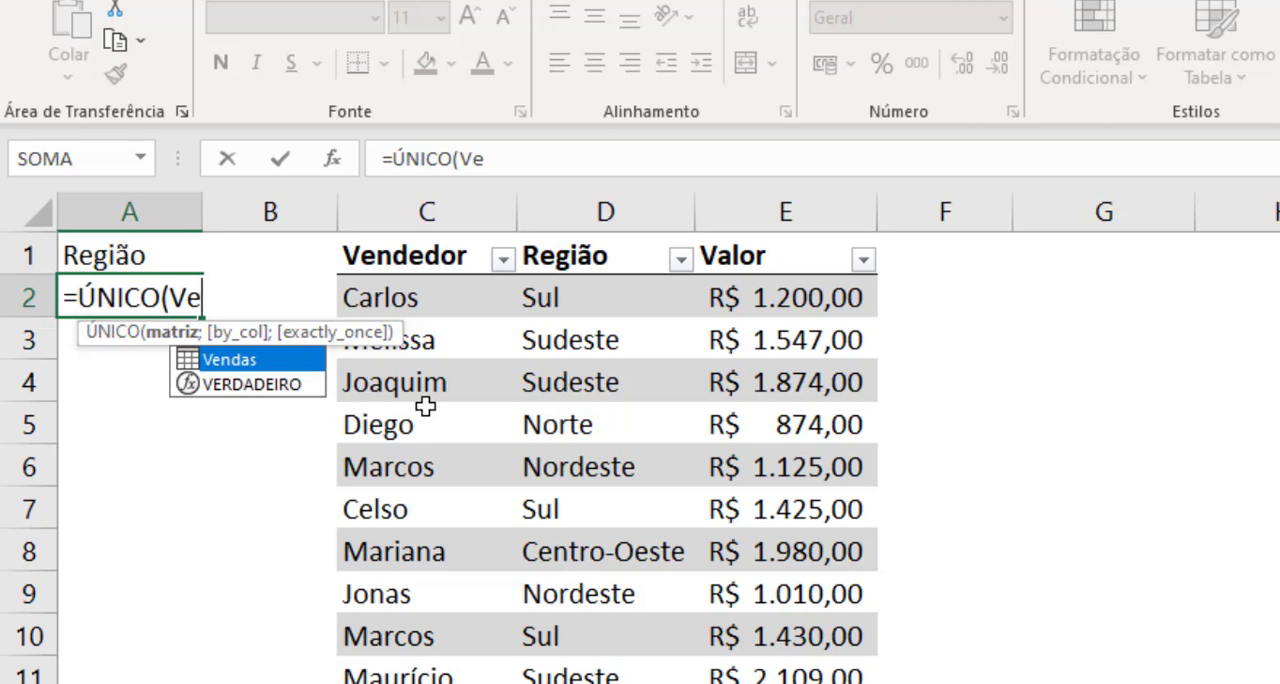
key(Tab)
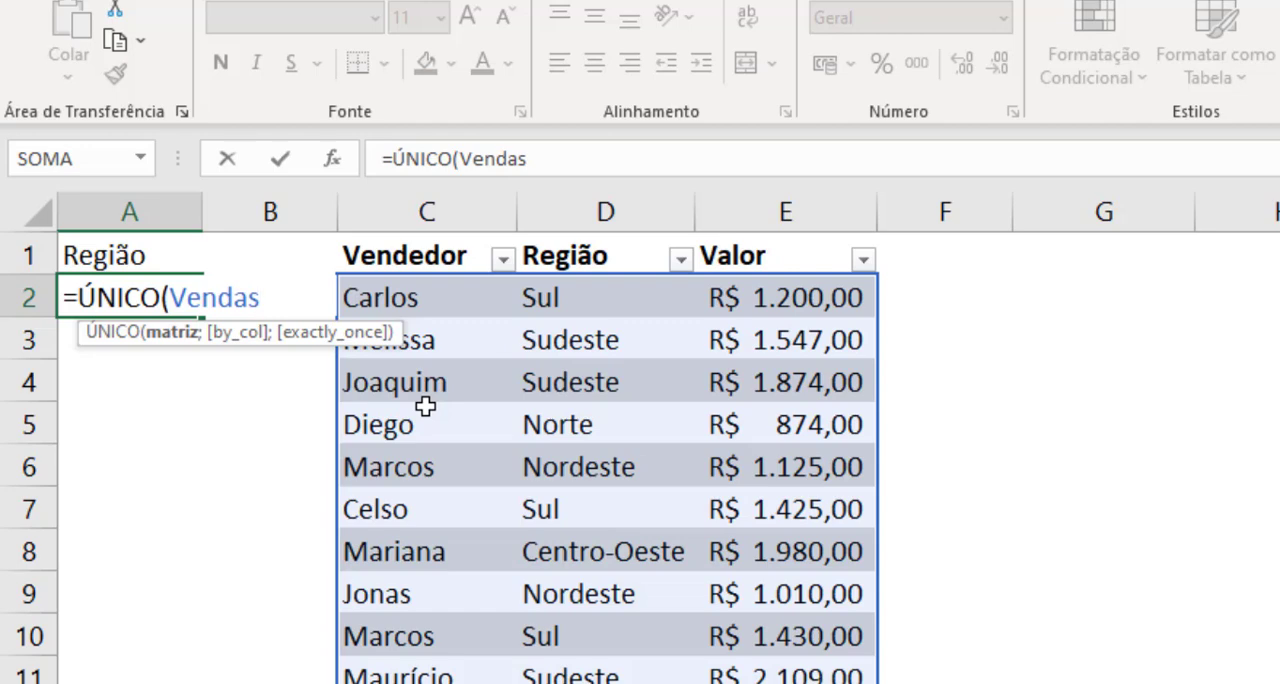
text([)
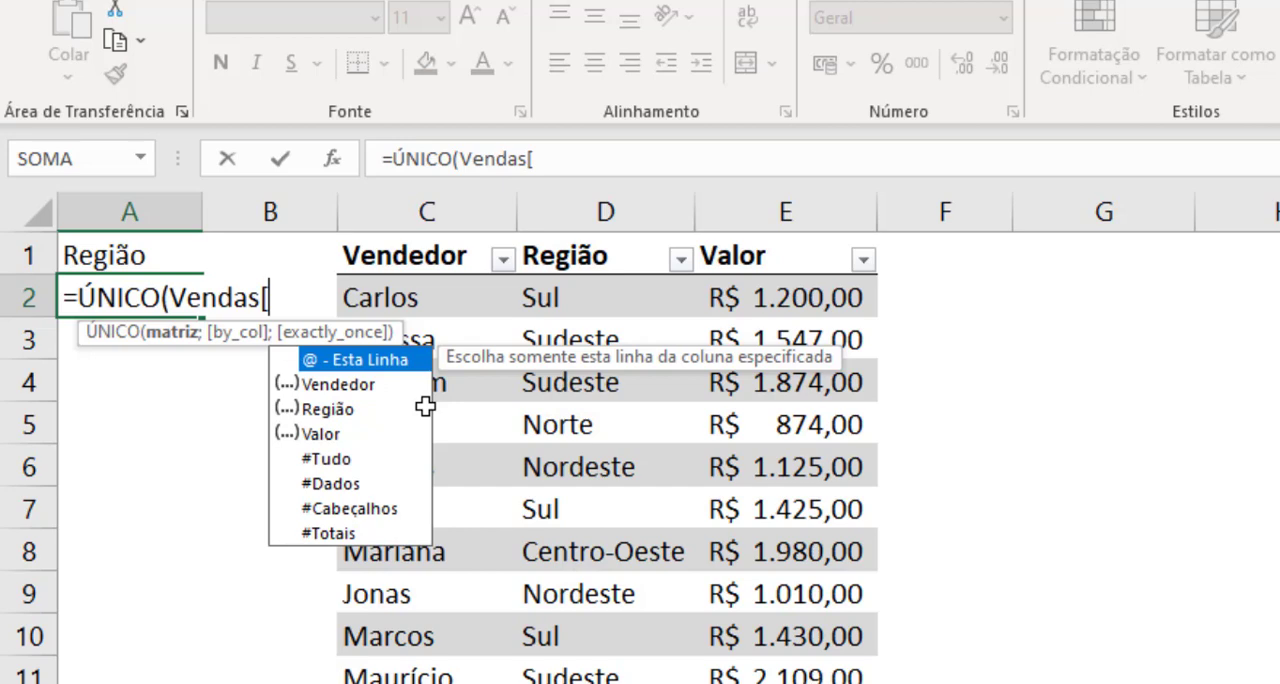
text(R)
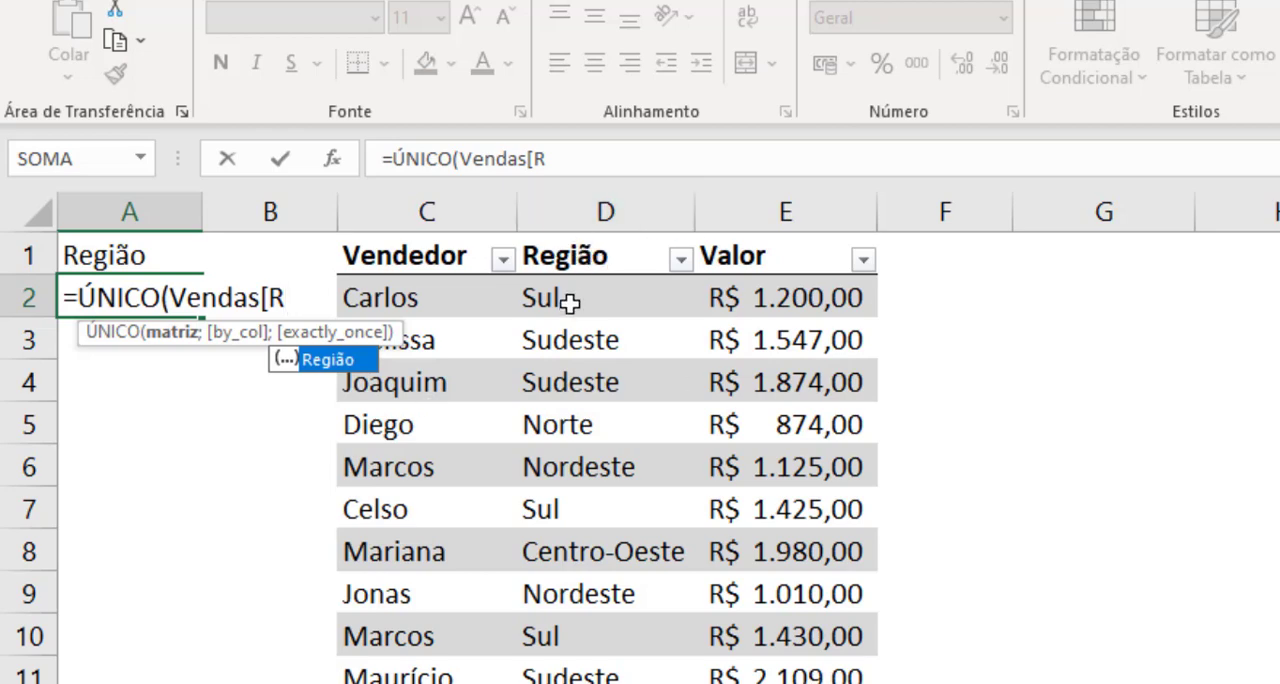
key(Tab)
text(])
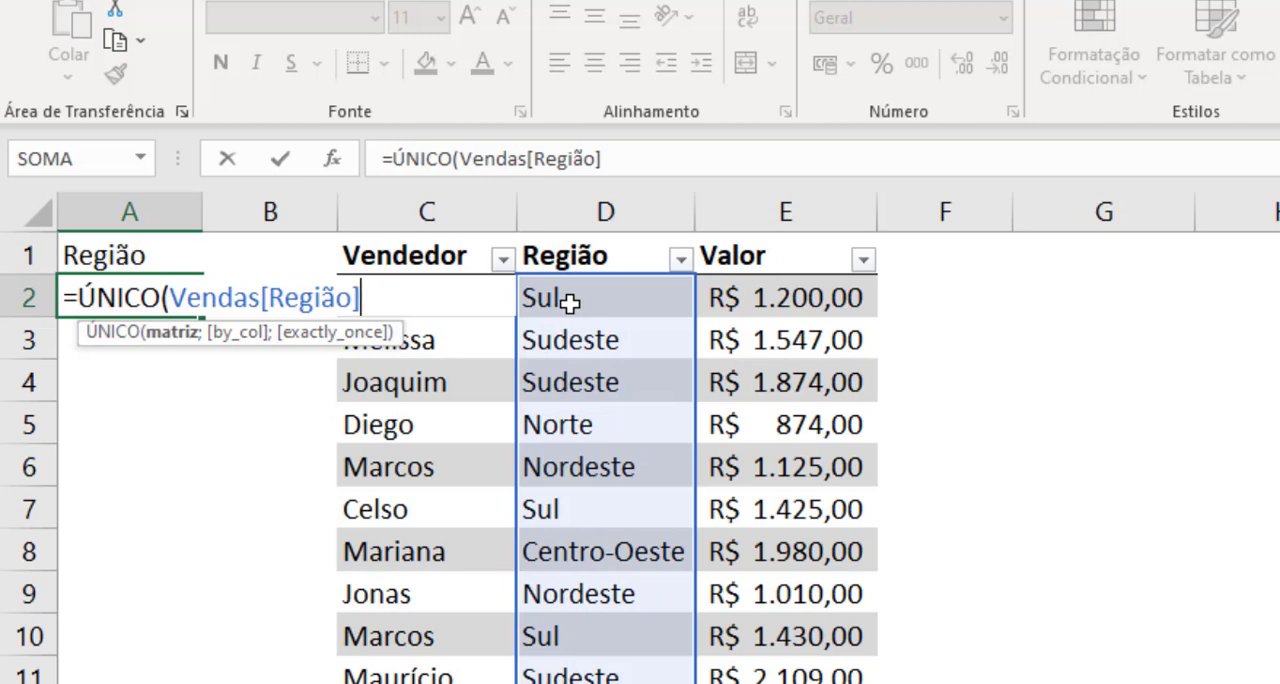
text())
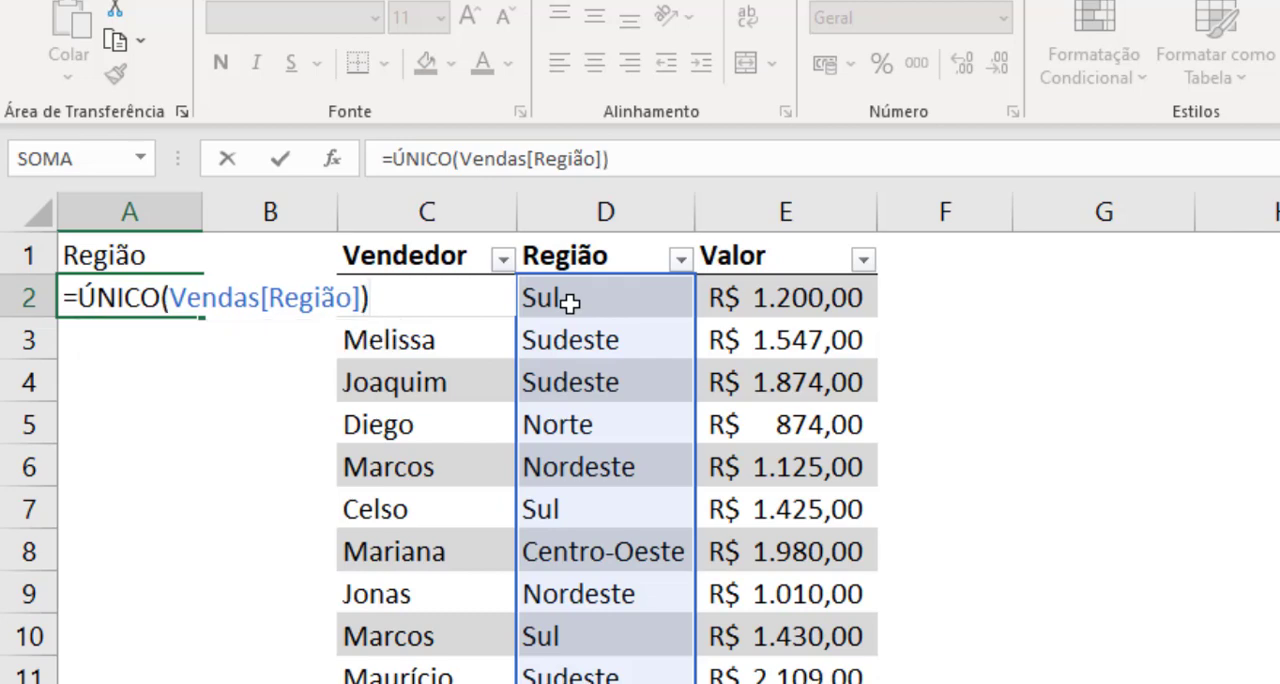
key(Return)
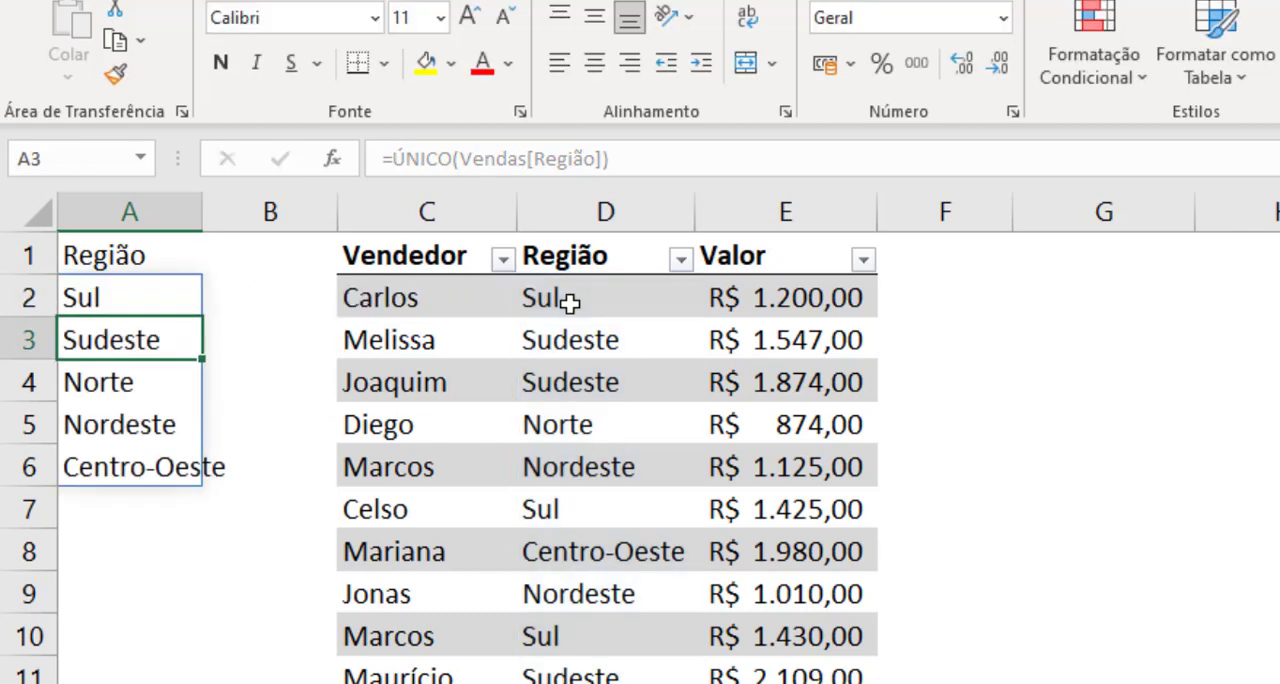
double_click(201, 212)
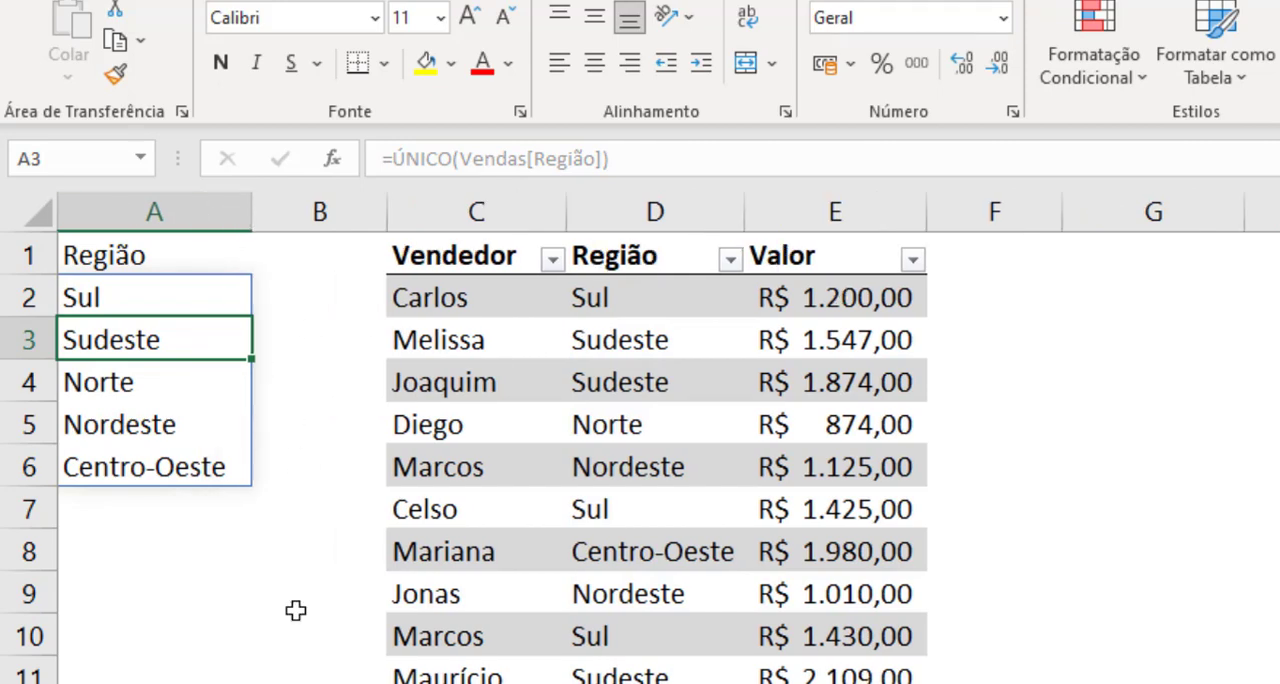
Step: Sort the unique region list by wrapping the A2 formula as =CLASSIFICAR(ÚNICO(Vendas[Região]))
click(156, 303)
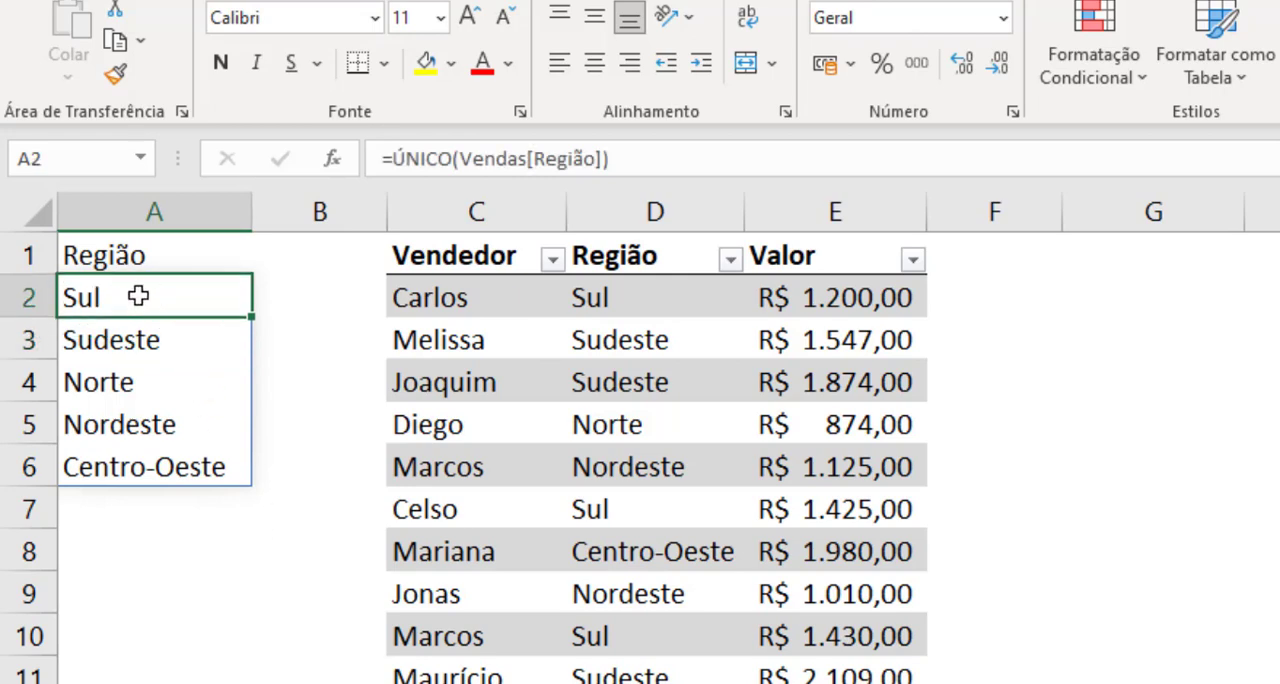
double_click(137, 296)
click(76, 298)
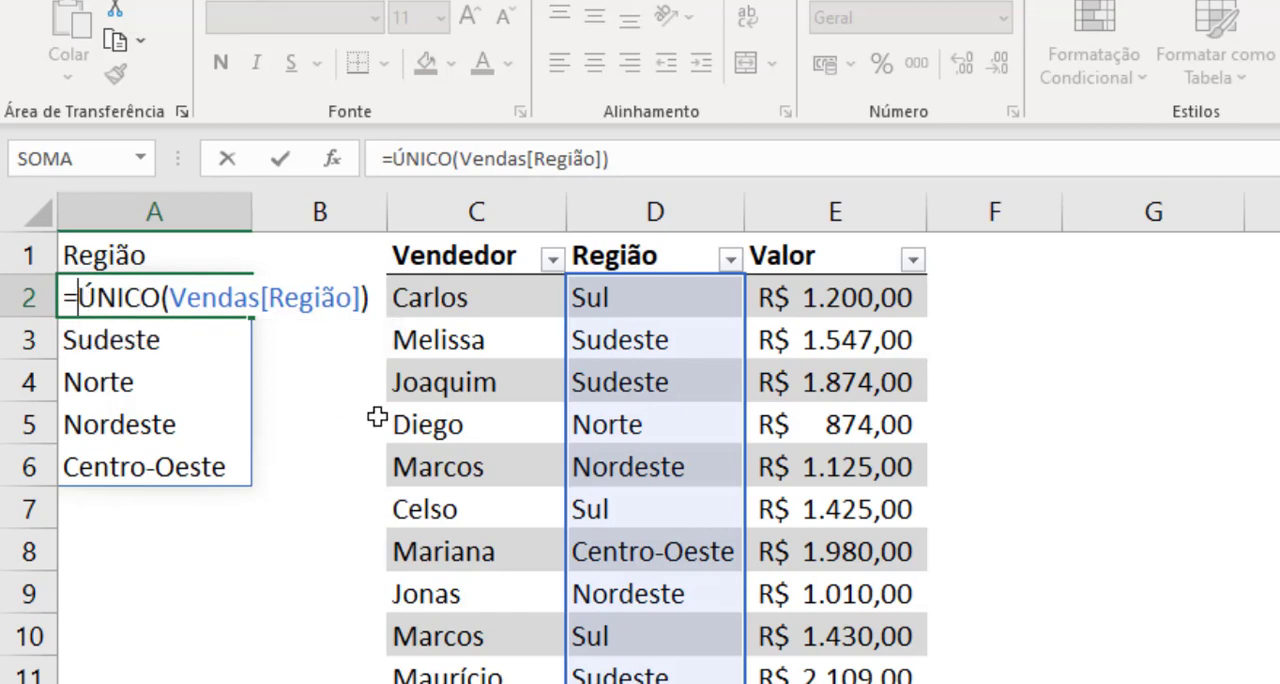
text(CLAS)
key(Tab)
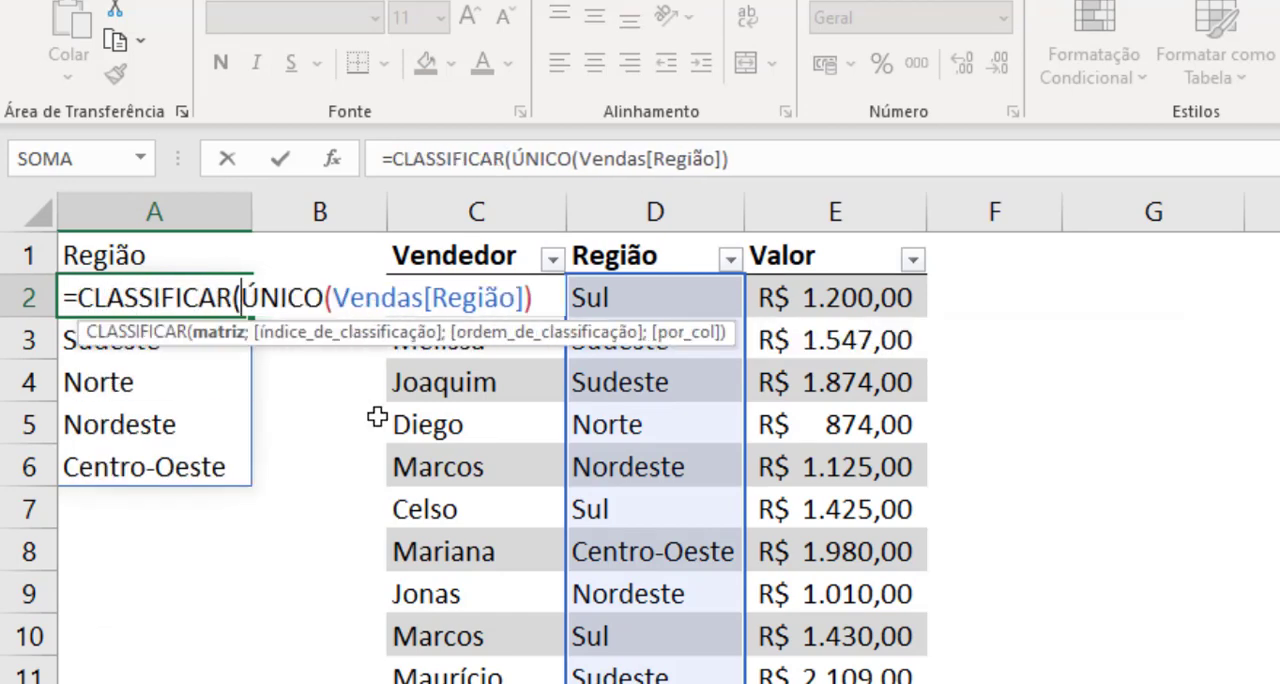
key(End)
text())
key(Return)
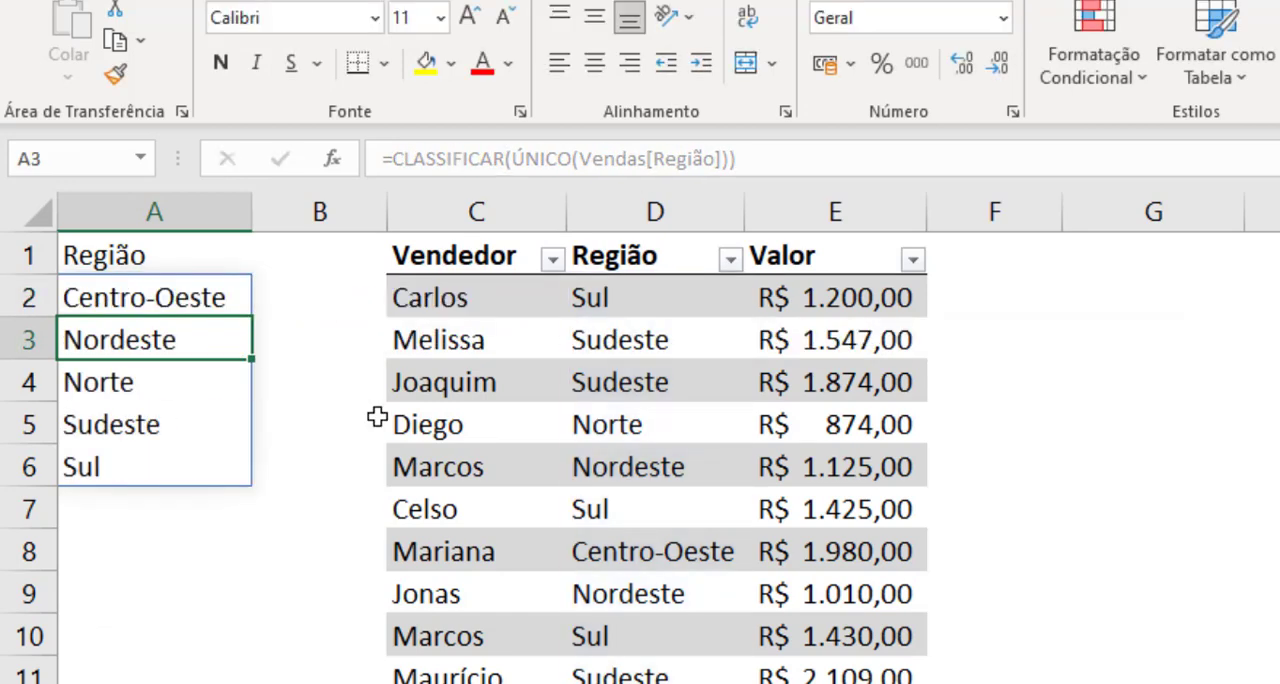
key(Up)
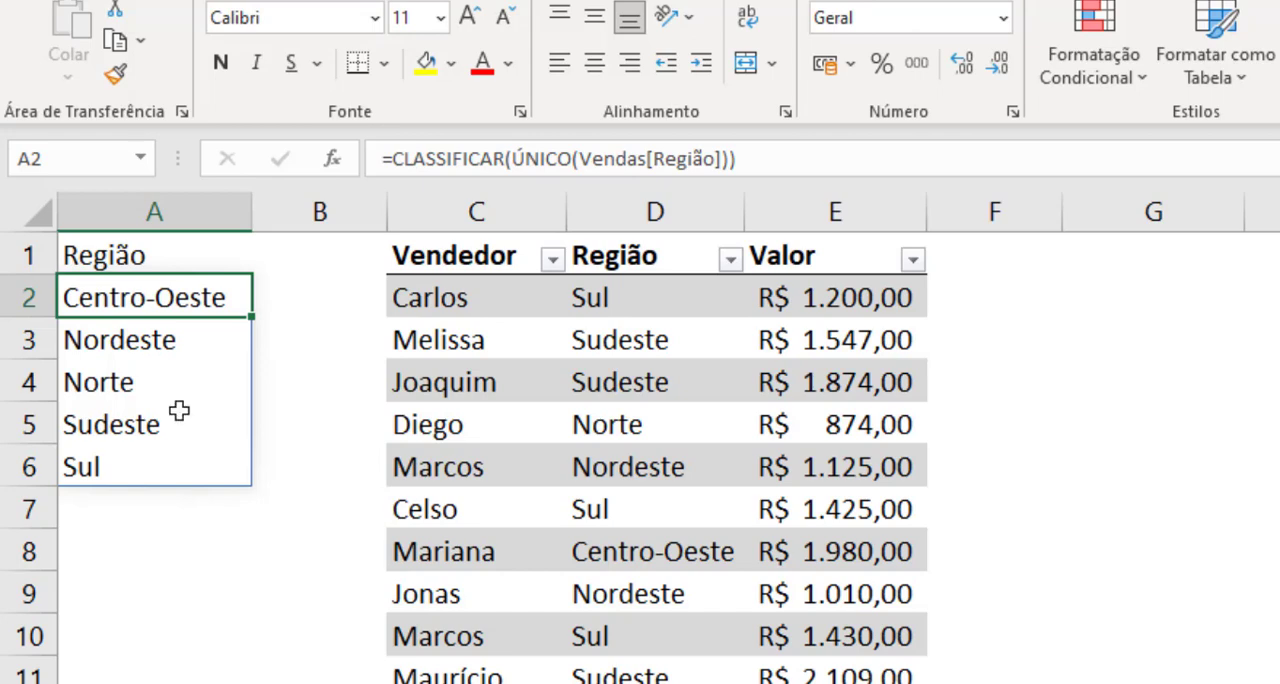
Step: Make the Região heading in cell A1 bold
click(217, 408)
click(140, 248)
click(220, 62)
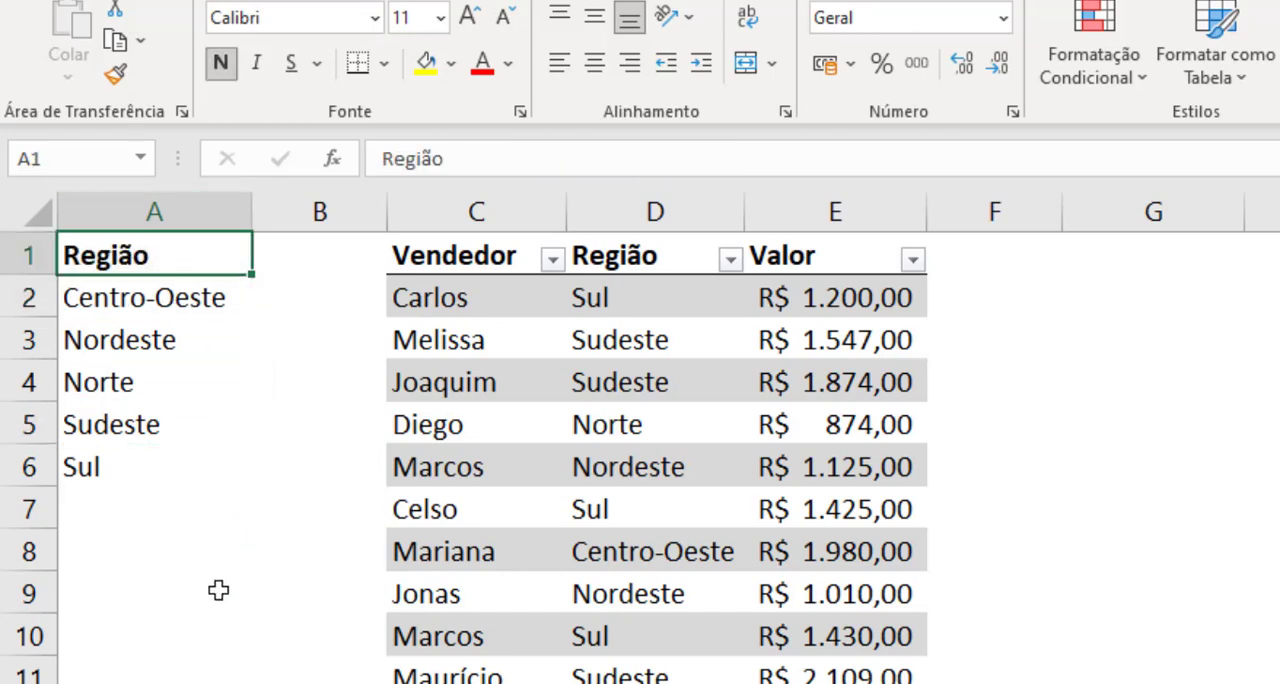
drag(217, 590, 217, 636)
click(320, 683)
drag(185, 300, 240, 462)
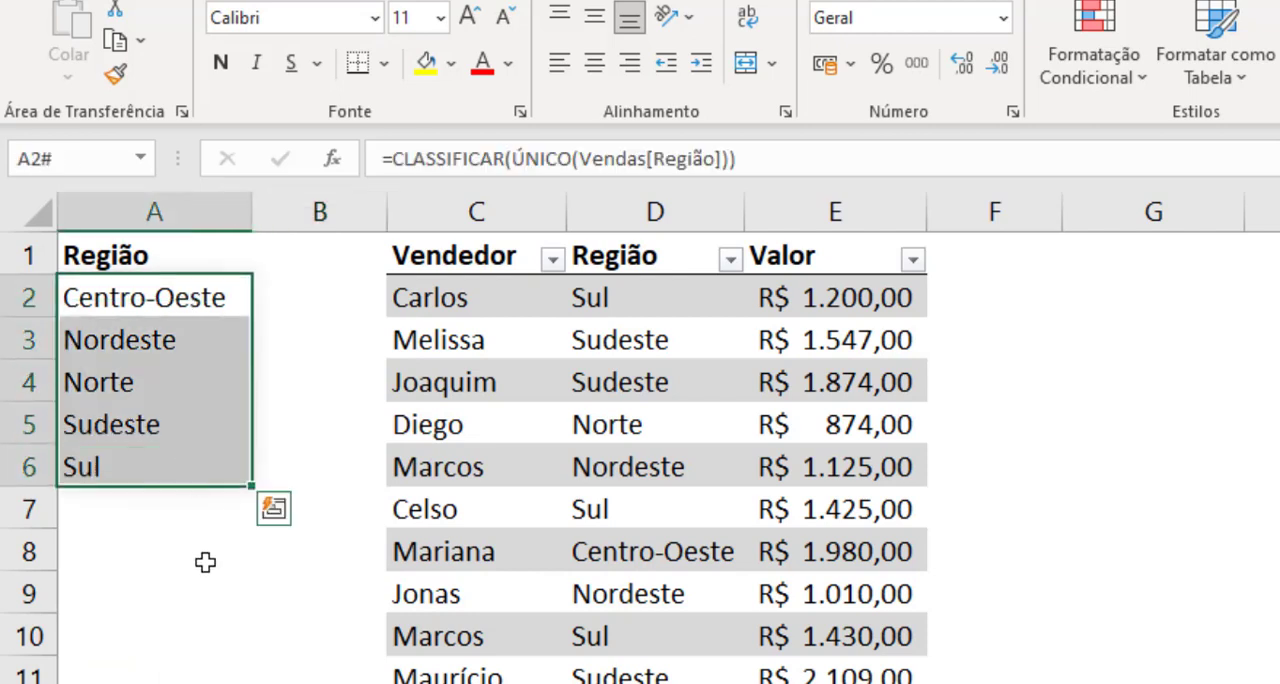
click(205, 562)
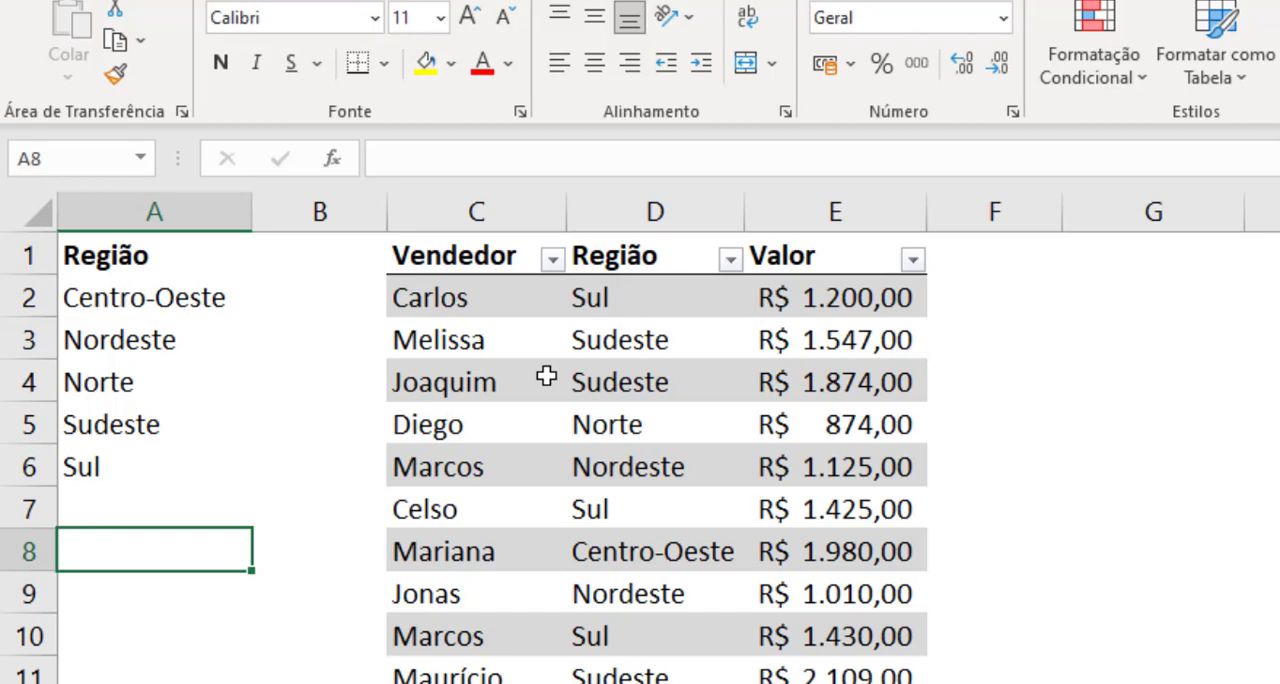
Step: Insert three blank rows above the headings in row 1
key(ctrl+Home)
key(shift+space)
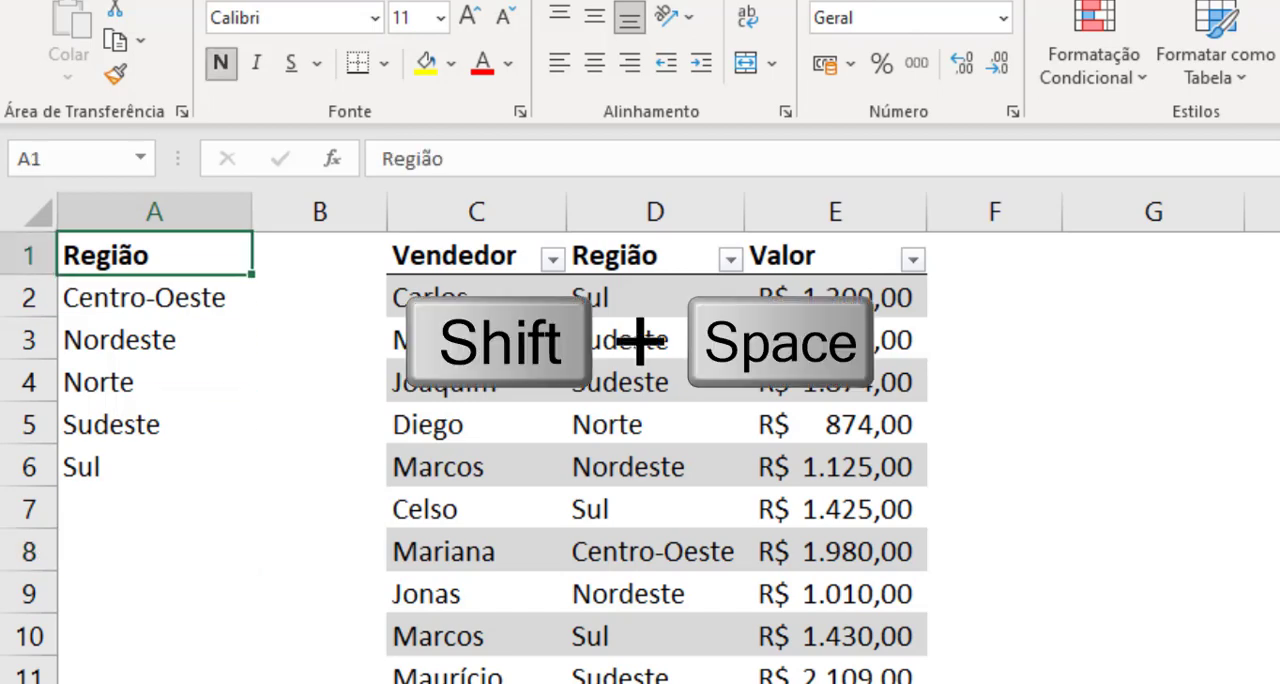
key(ctrl+shift+equal)
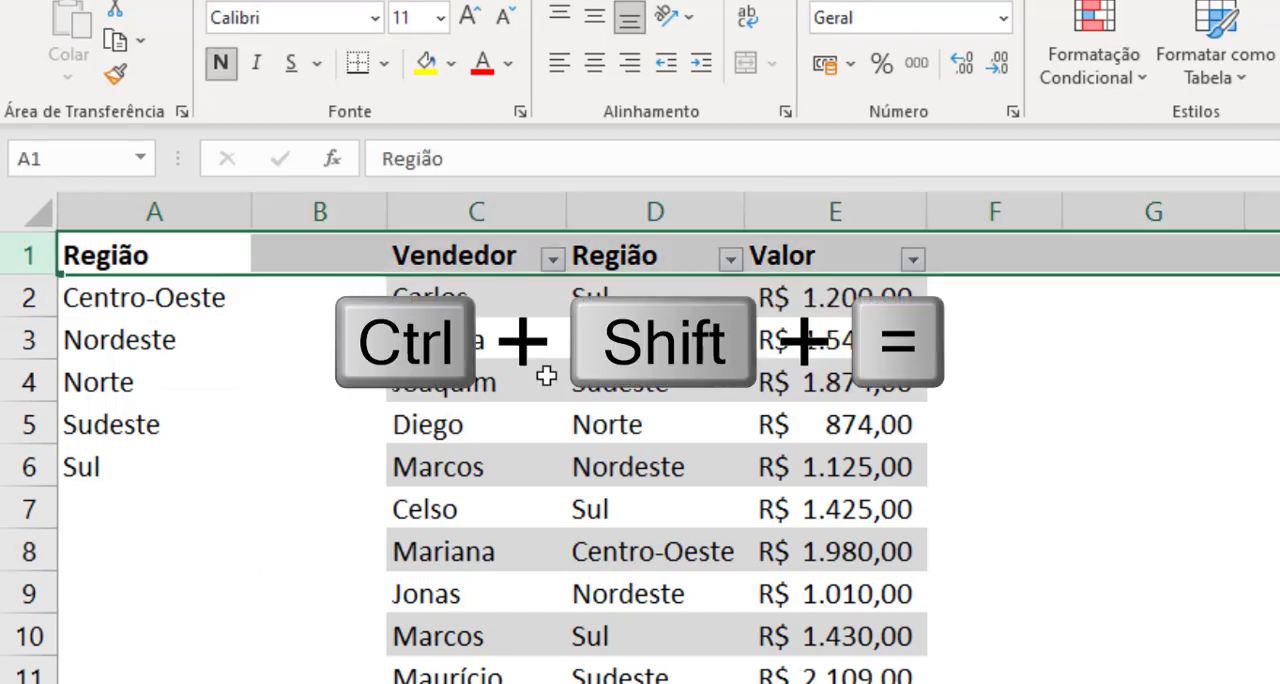
key(ctrl+shift+equal)
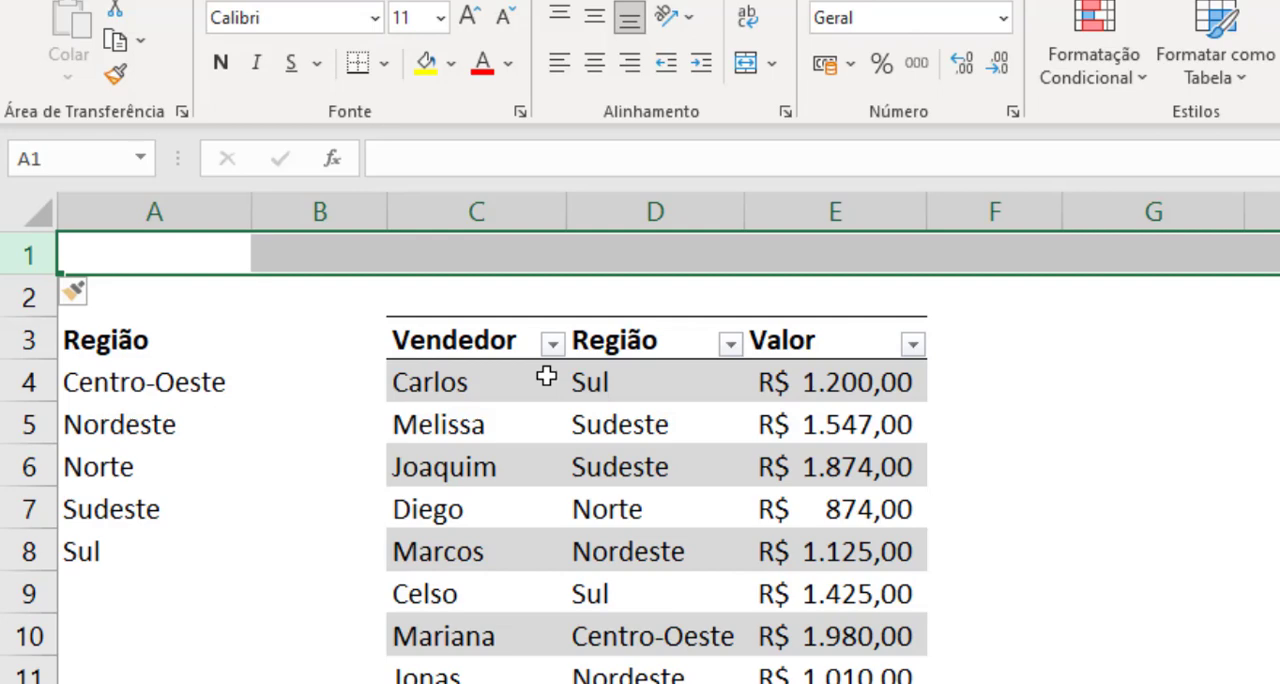
key(ctrl+shift+equal)
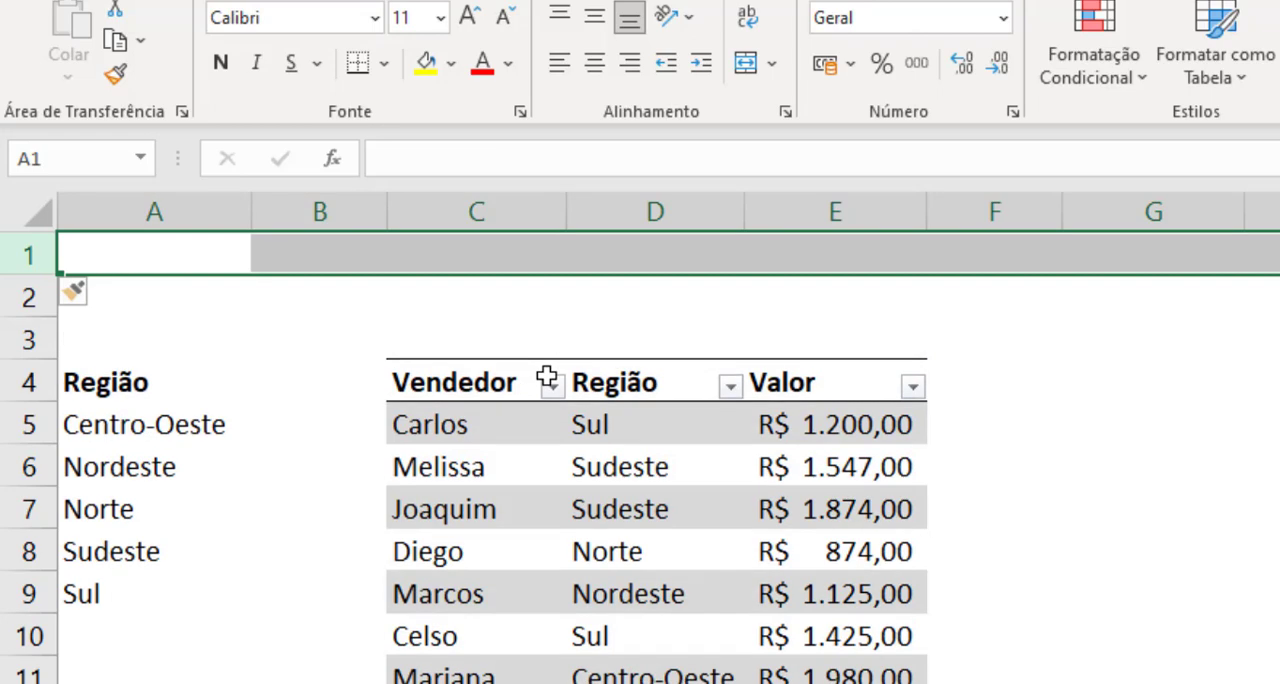
Step: Enter the headings Região in cell C1 and Total in cell E1
click(508, 258)
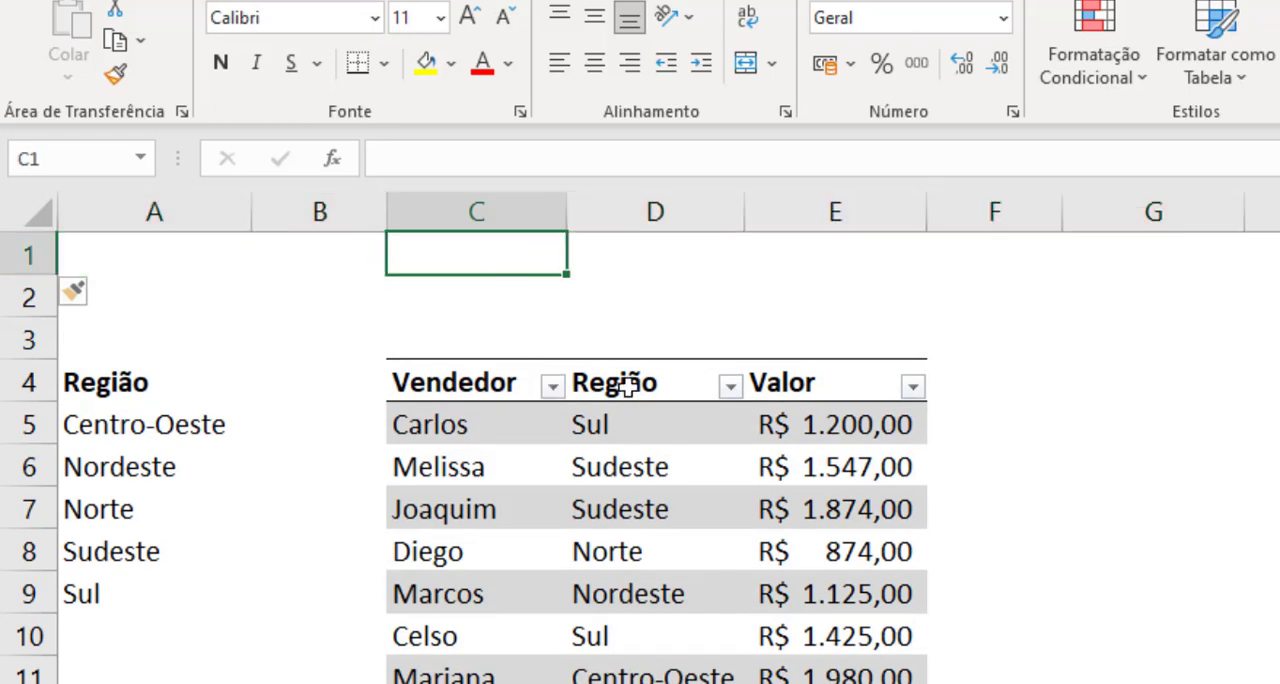
text(REgião)
key(Tab)
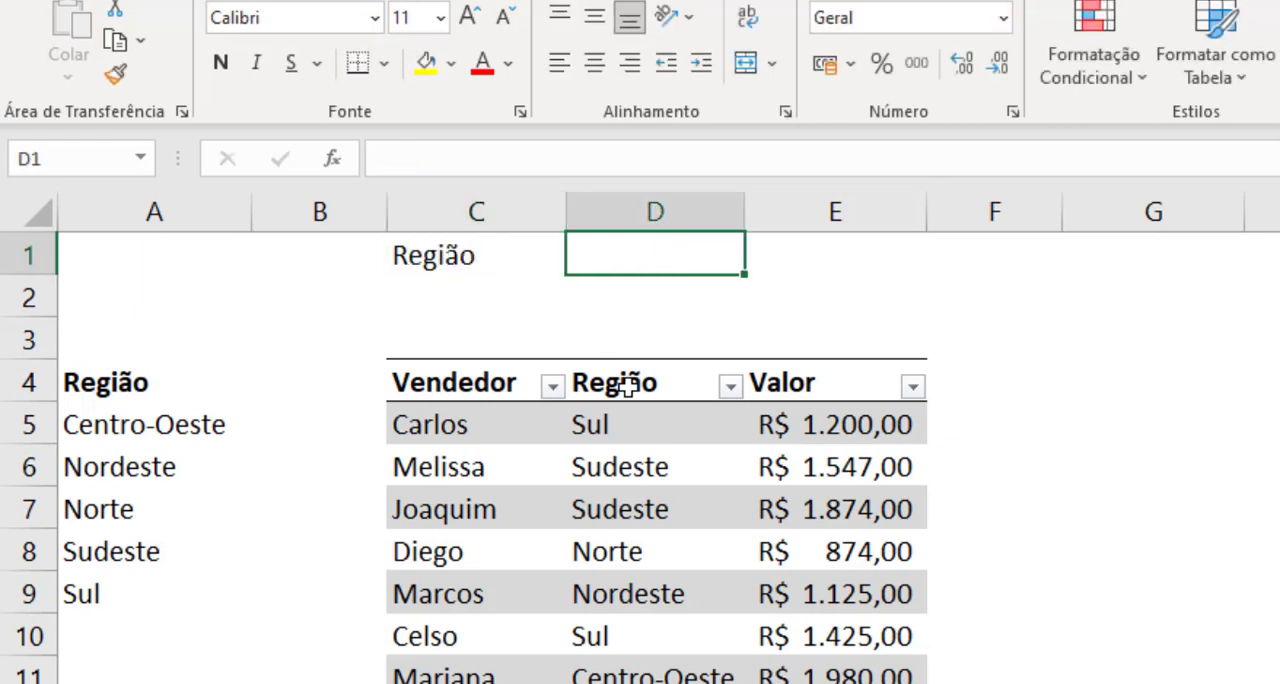
key(Tab)
text(Total)
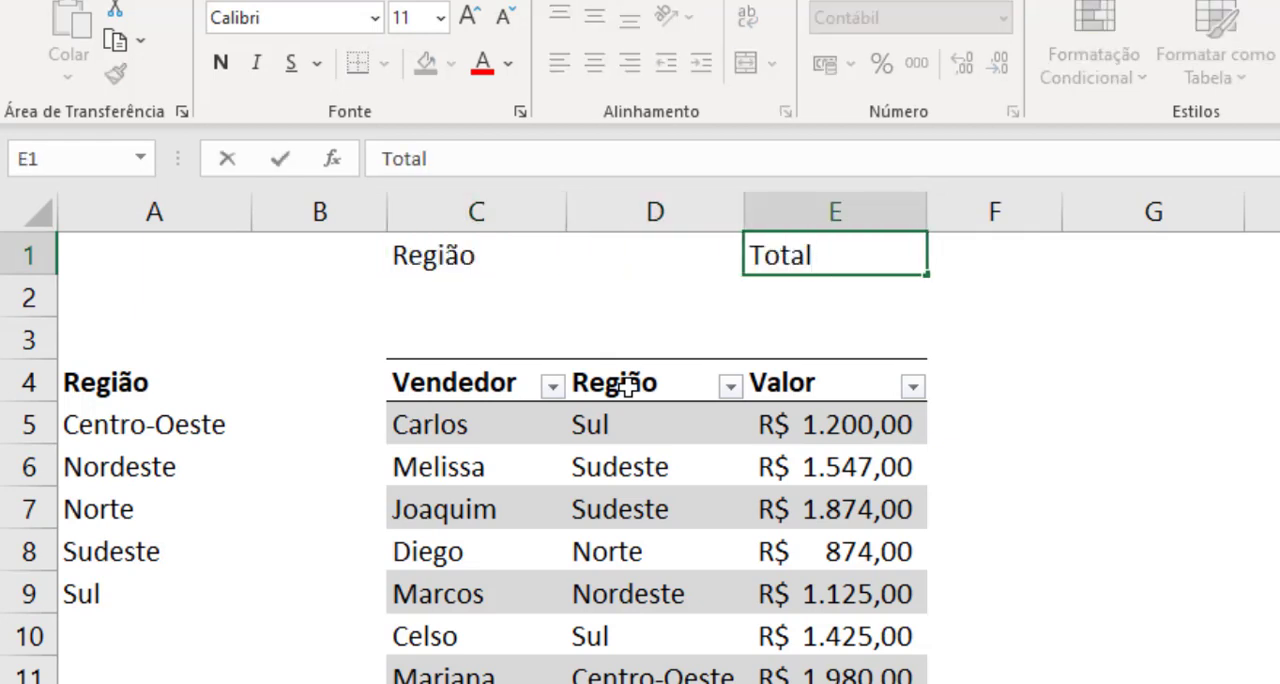
key(Return)
Step: Make the new headings in C1:E1 bold
key(Up)
key(Left)
key(Left)
key(shift+Right)
key(shift+Right)
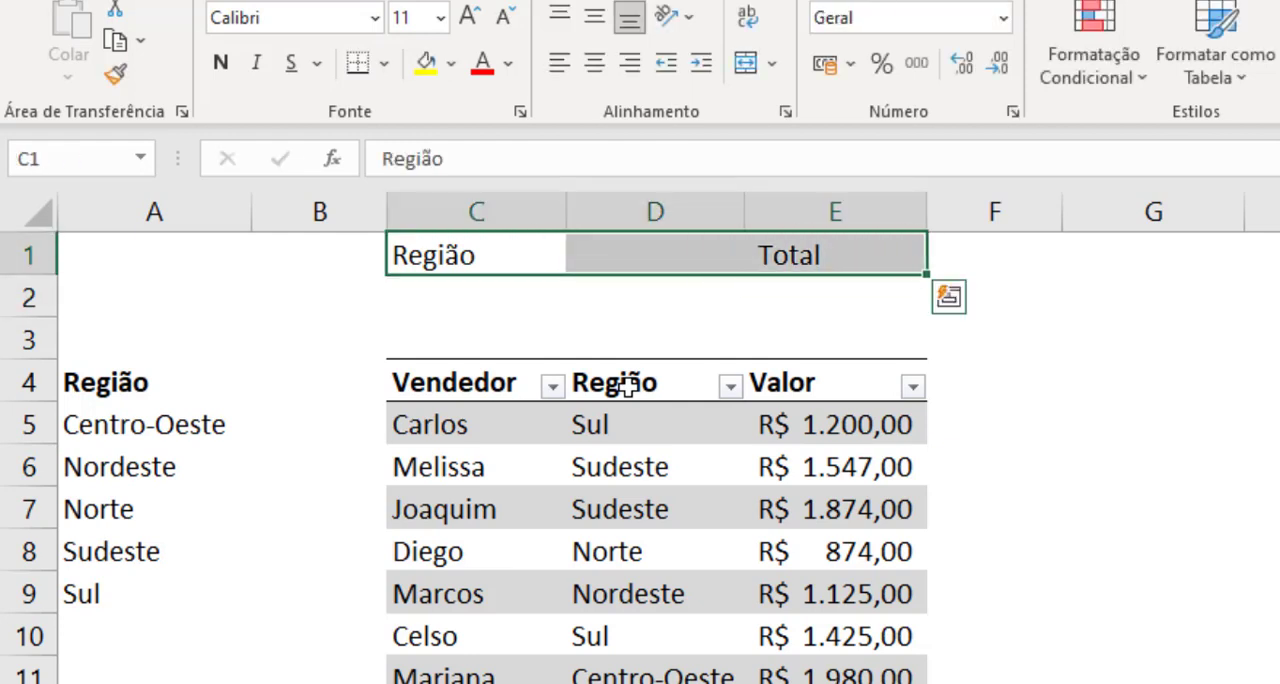
key(ctrl+n)
key(Down)
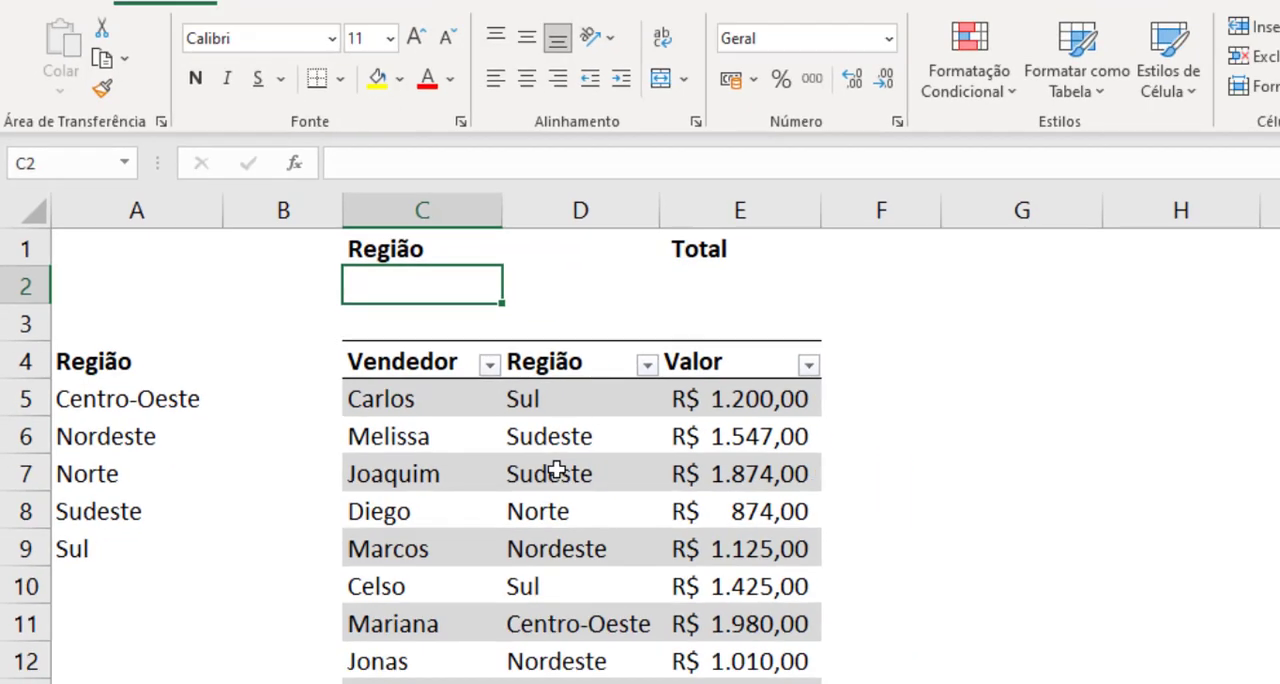
Step: Turn off the filter buttons in the header row of the Vendas table
click(627, 509)
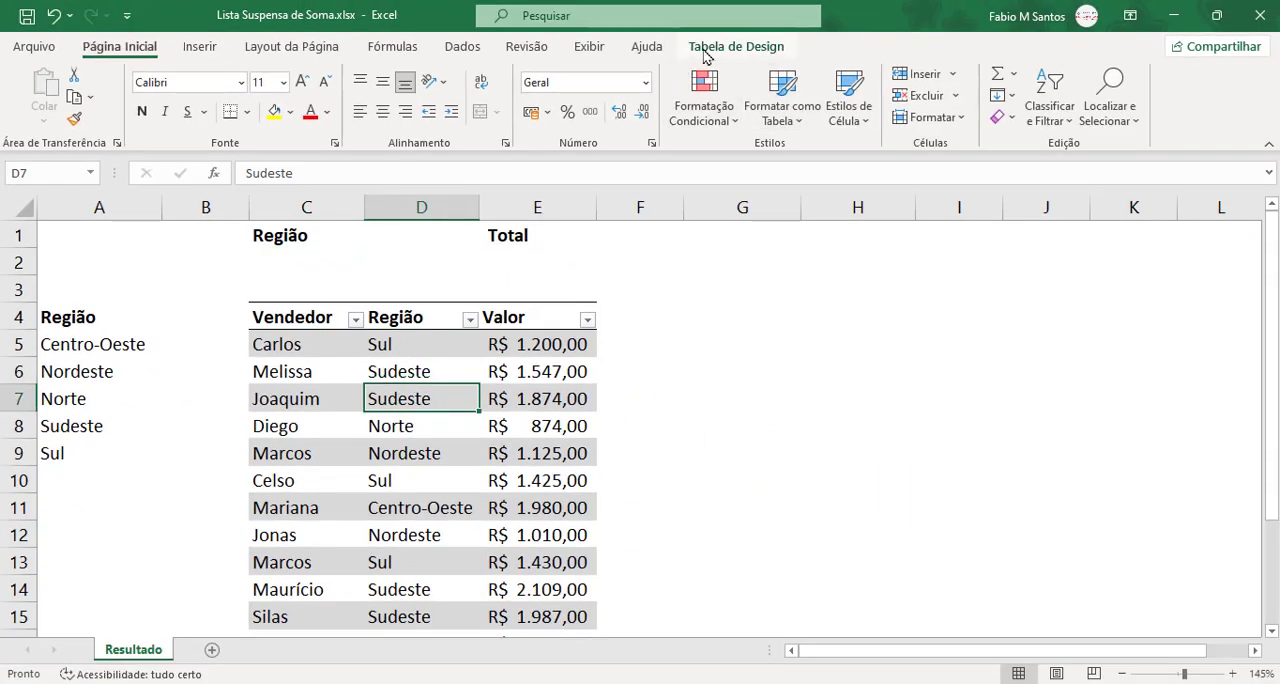
click(704, 48)
click(931, 73)
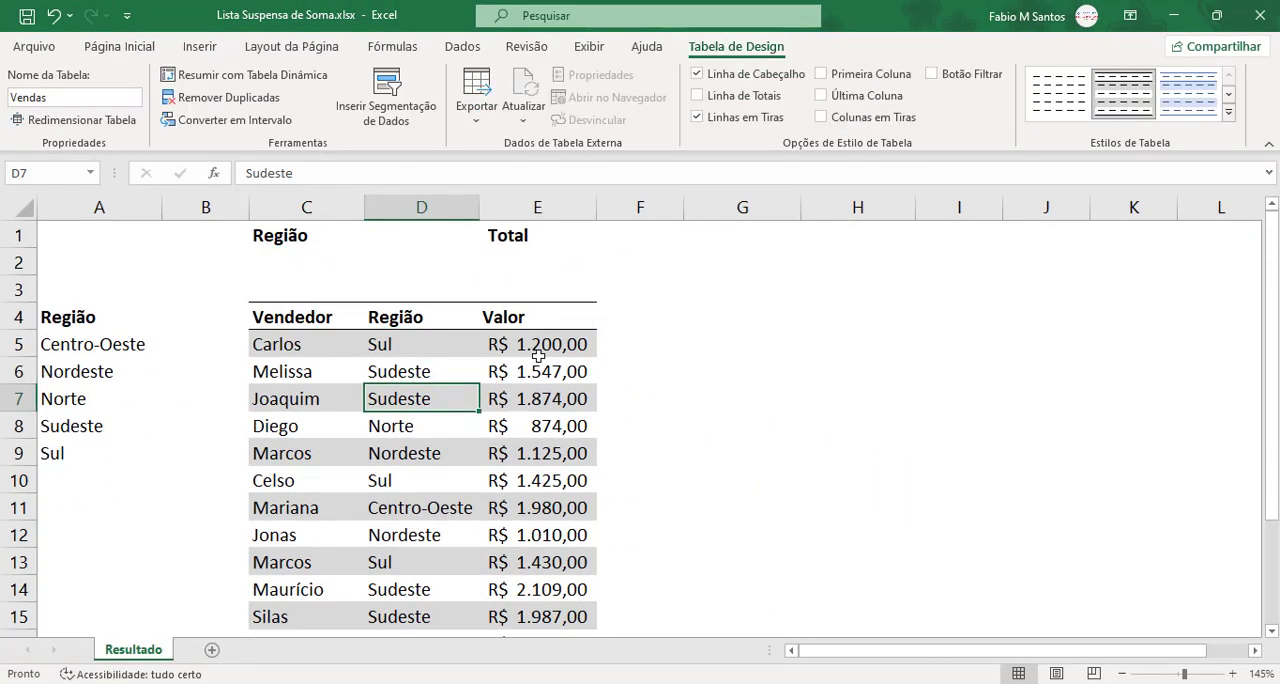
click(509, 371)
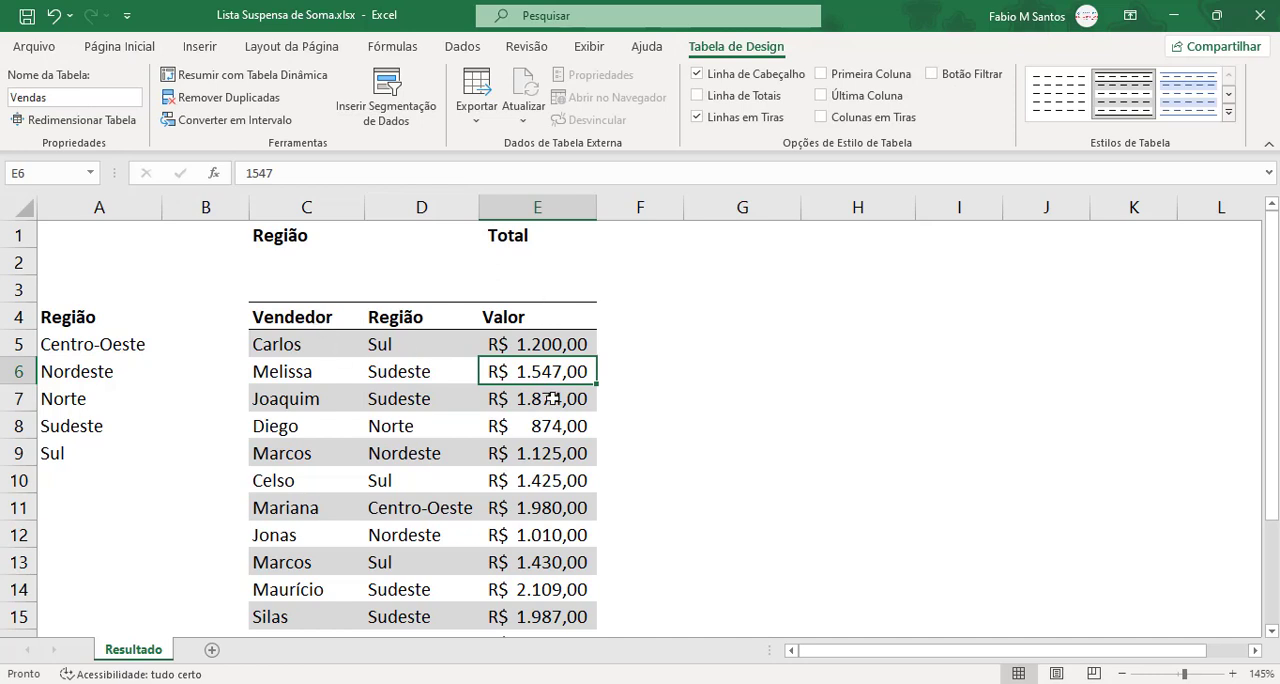
click(503, 254)
click(355, 260)
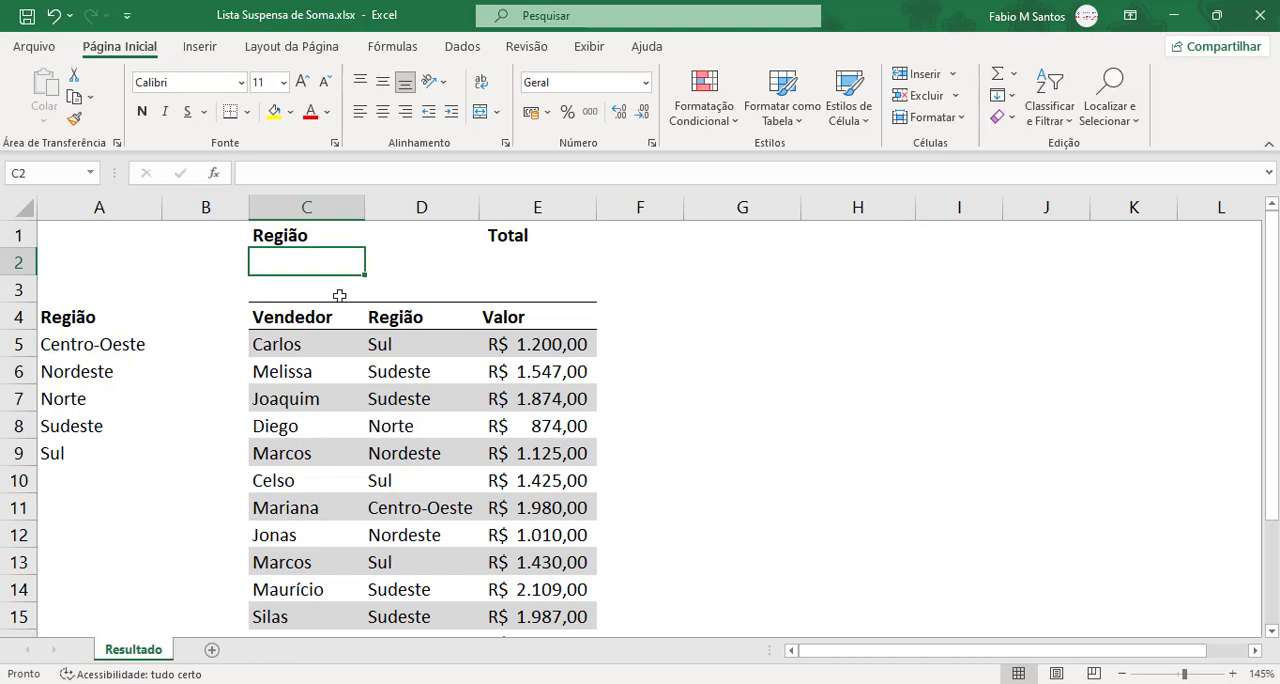
click(526, 260)
drag(330, 263, 545, 263)
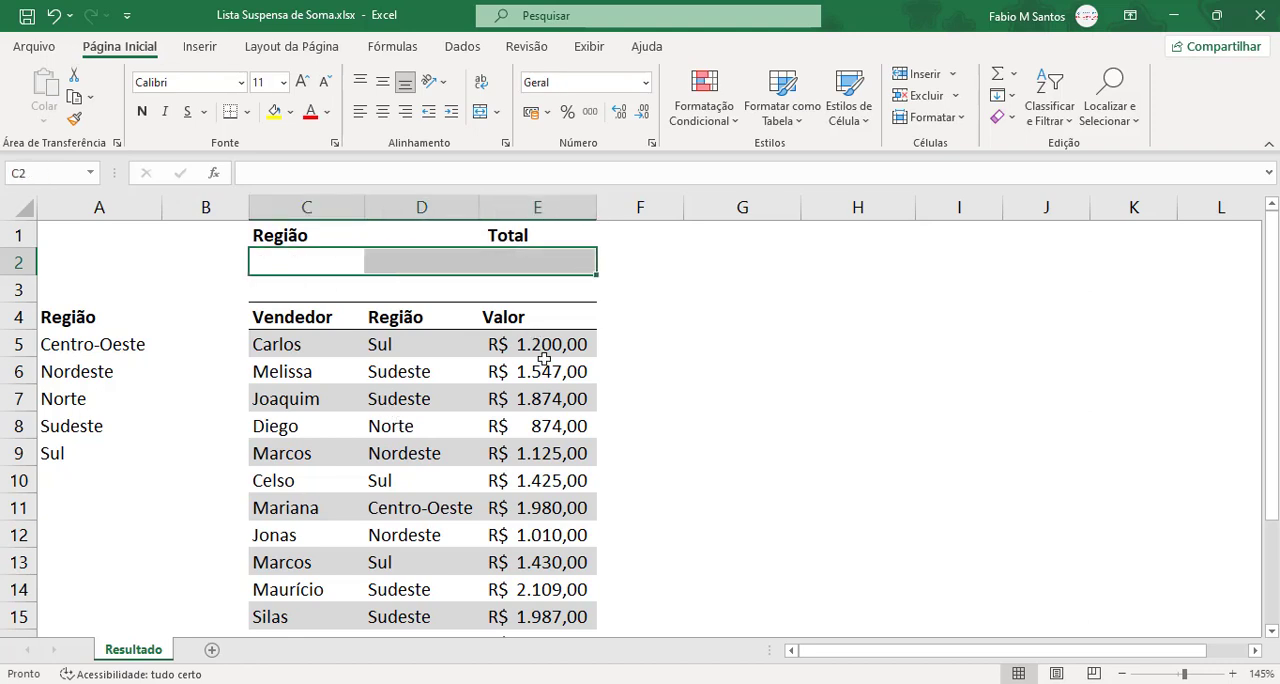
click(334, 258)
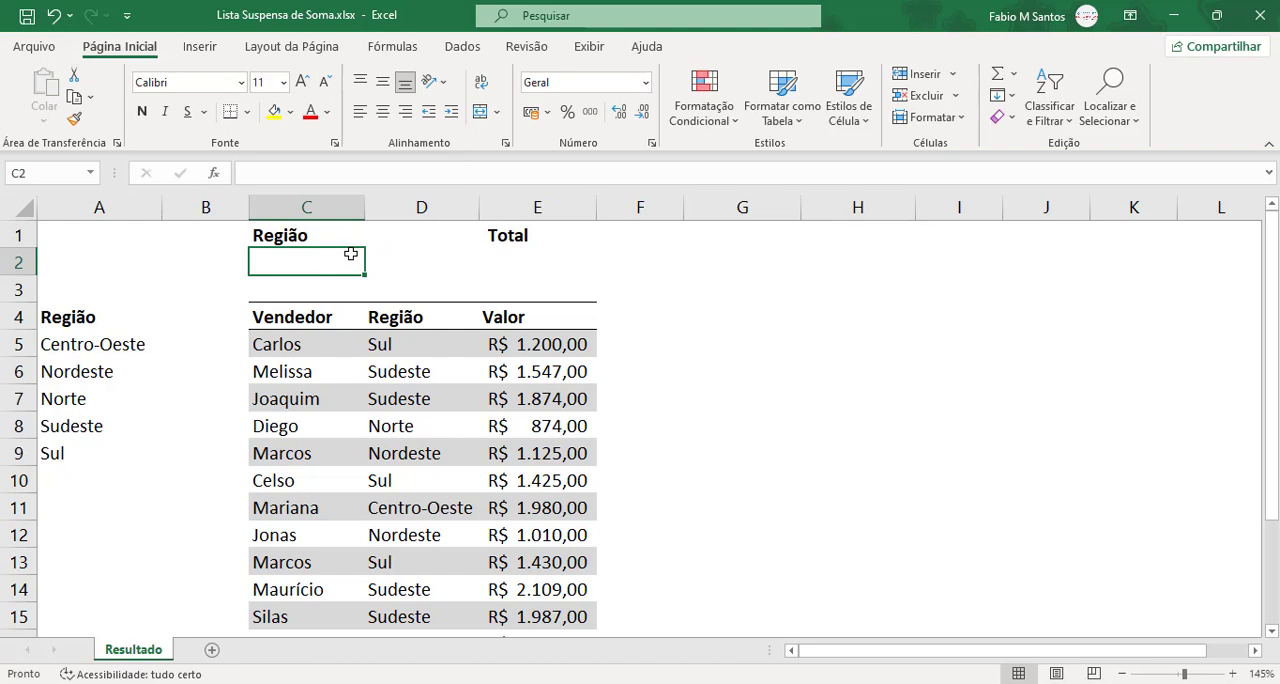
Step: Start data validation for cell C2 and restrict its allowed entries to a list
drag(126, 340, 115, 444)
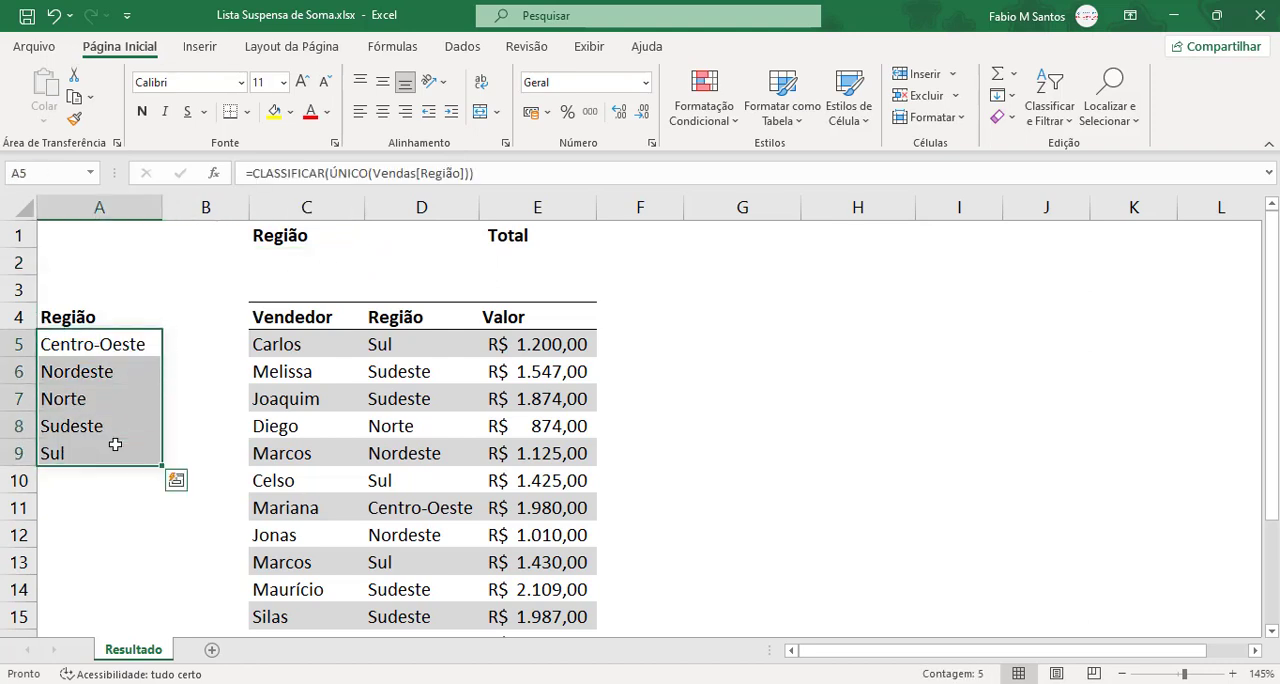
click(126, 512)
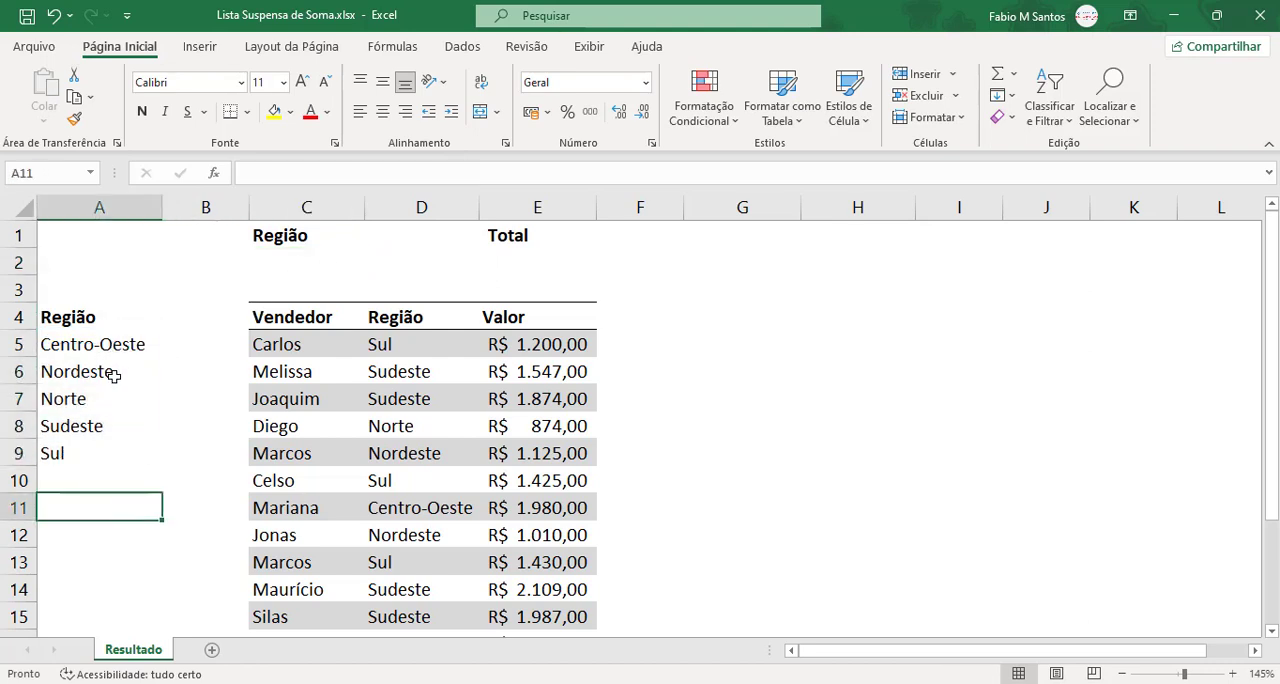
click(340, 254)
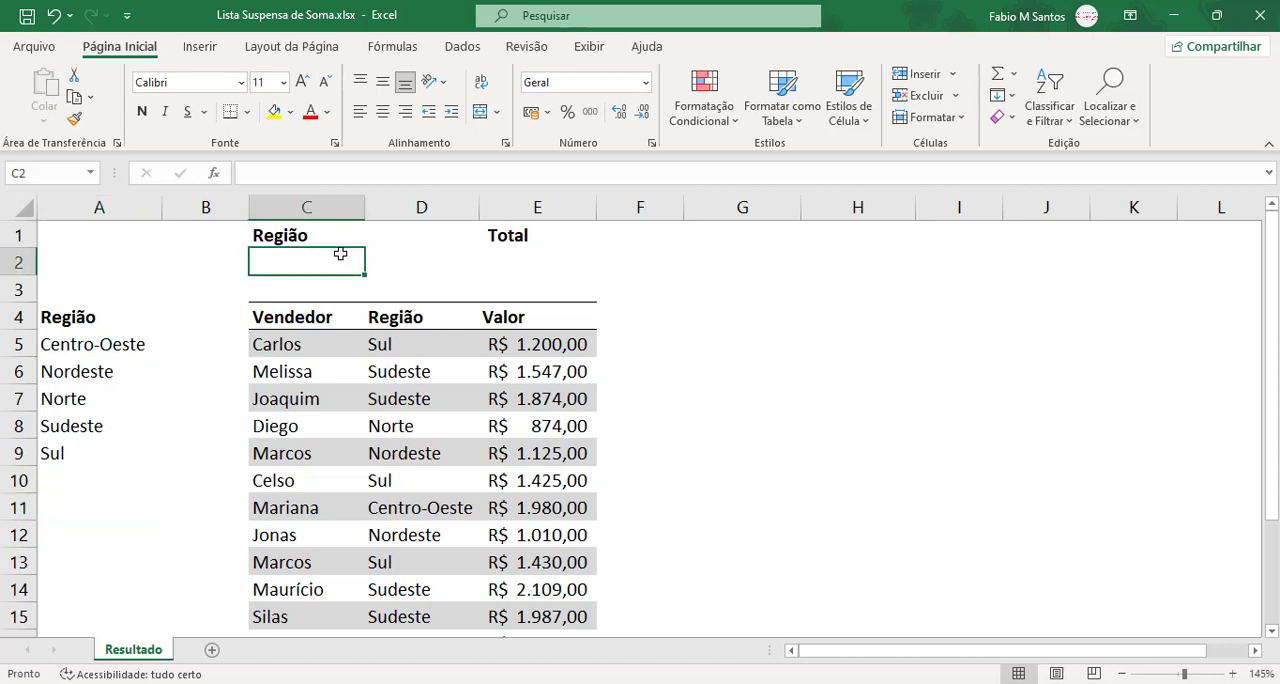
click(462, 46)
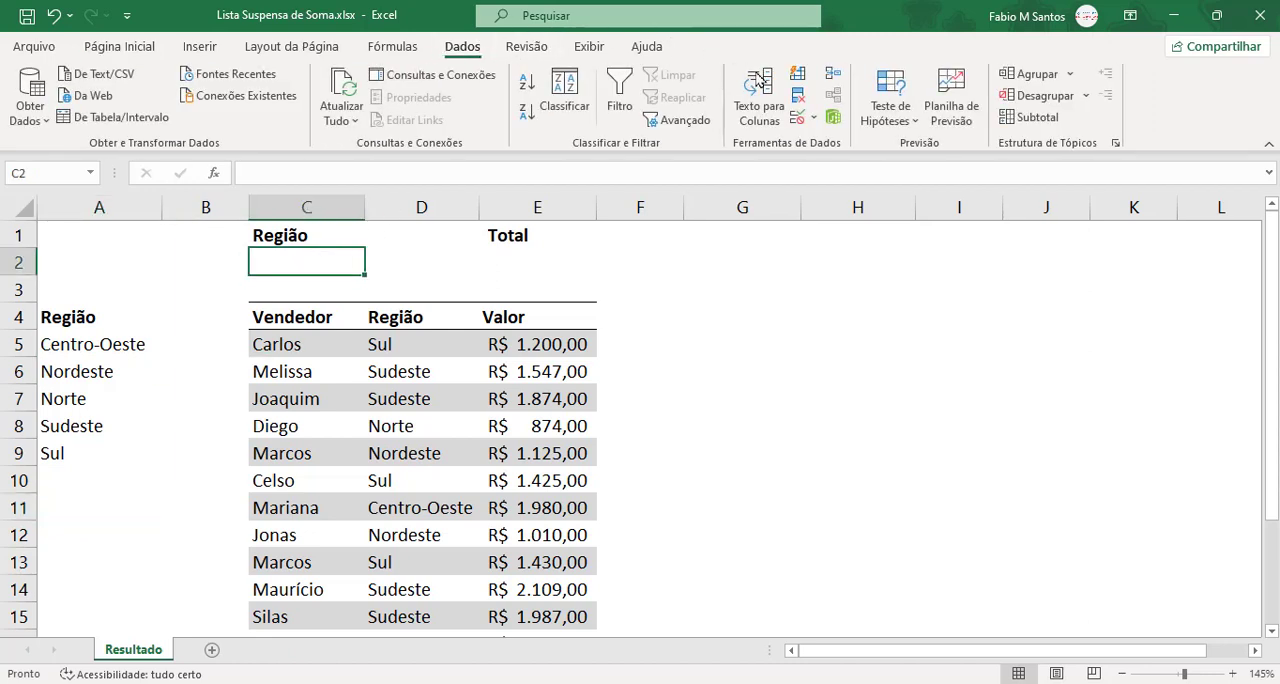
click(795, 120)
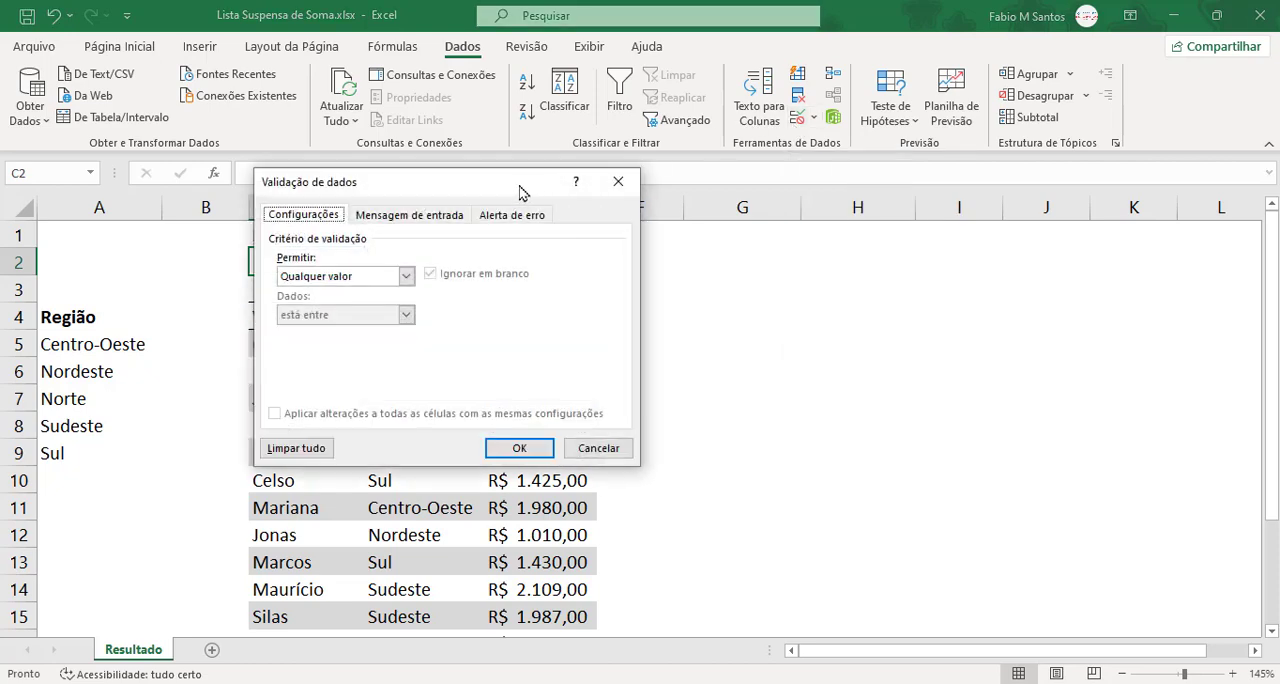
drag(516, 190, 824, 245)
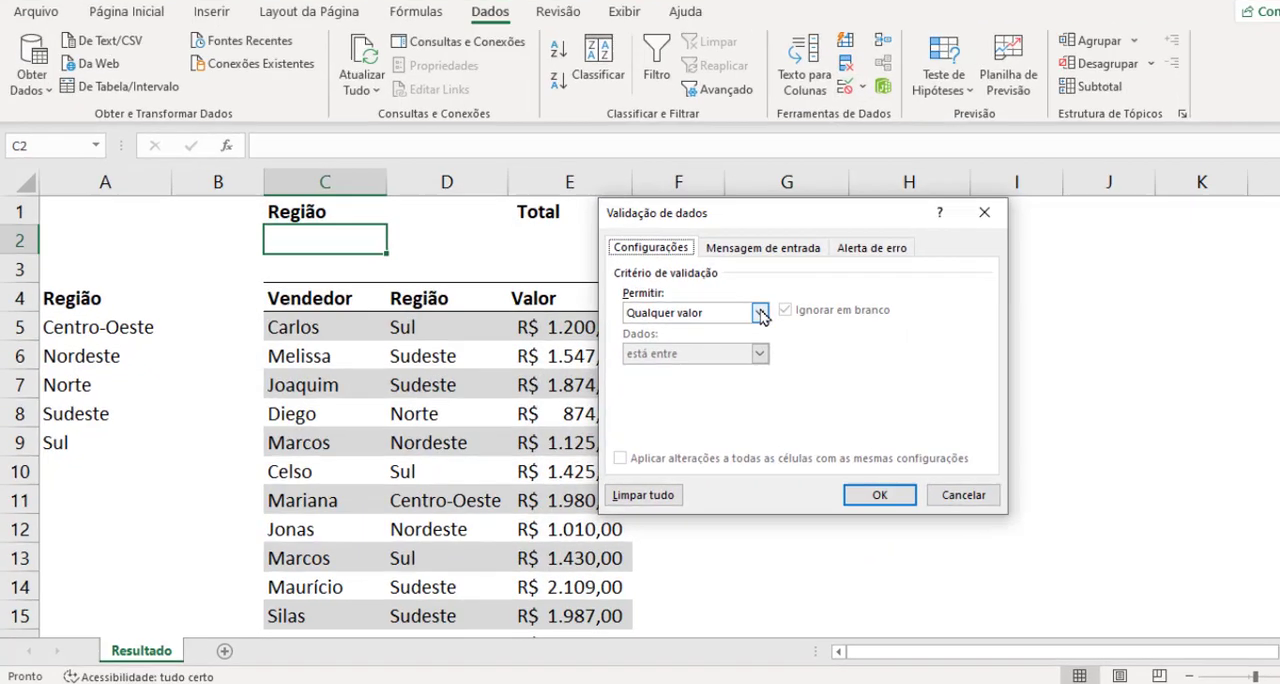
click(716, 333)
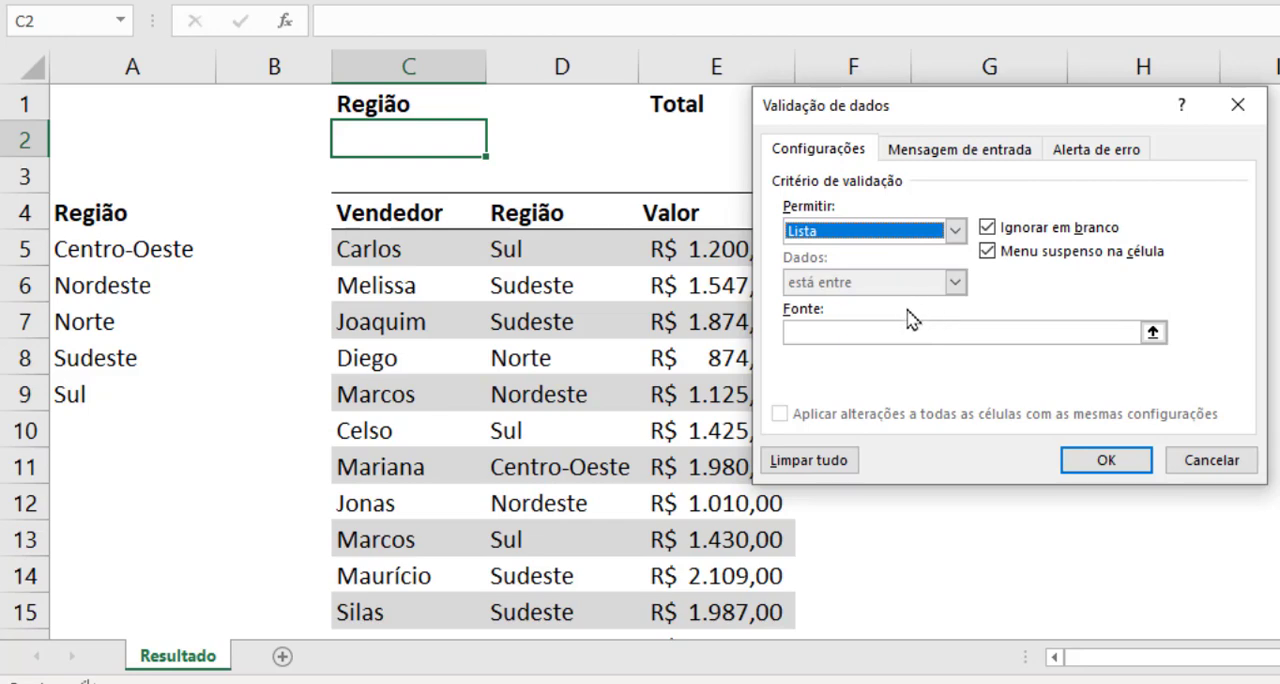
Step: Use the spilled region list =$A$5# as the validation source for C2 and apply the rule
click(882, 331)
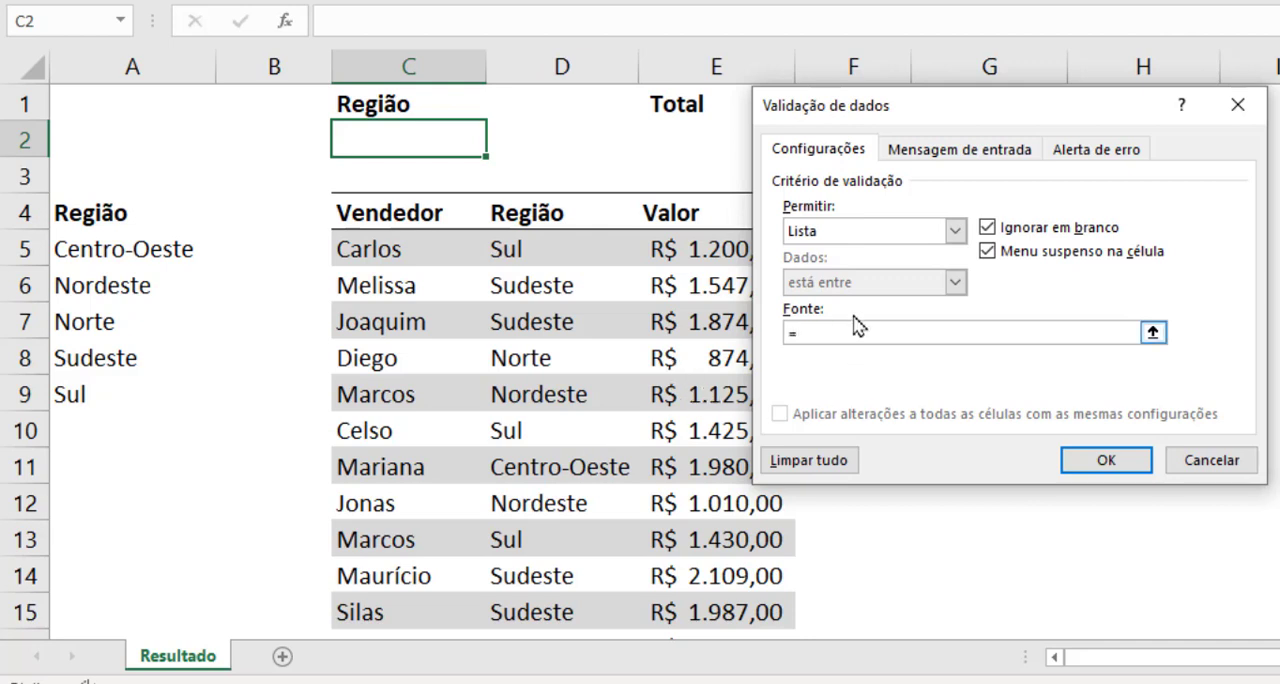
drag(168, 286, 171, 326)
click(143, 246)
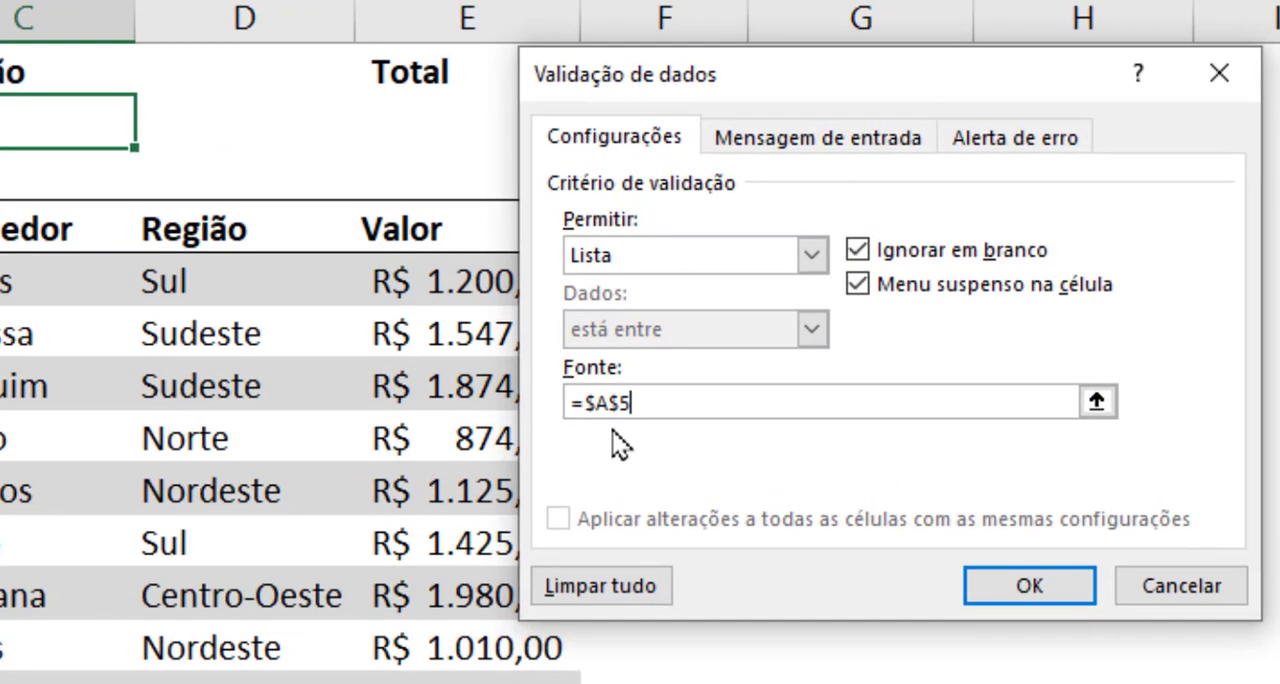
text(#)
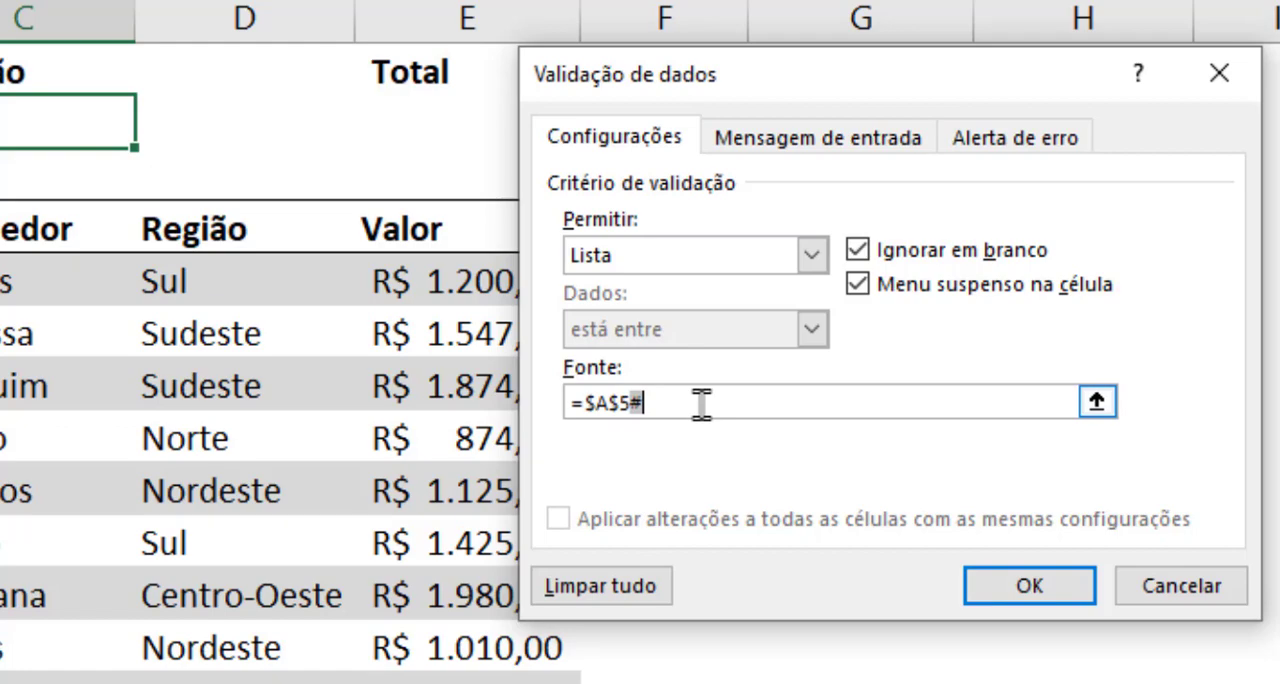
click(1020, 585)
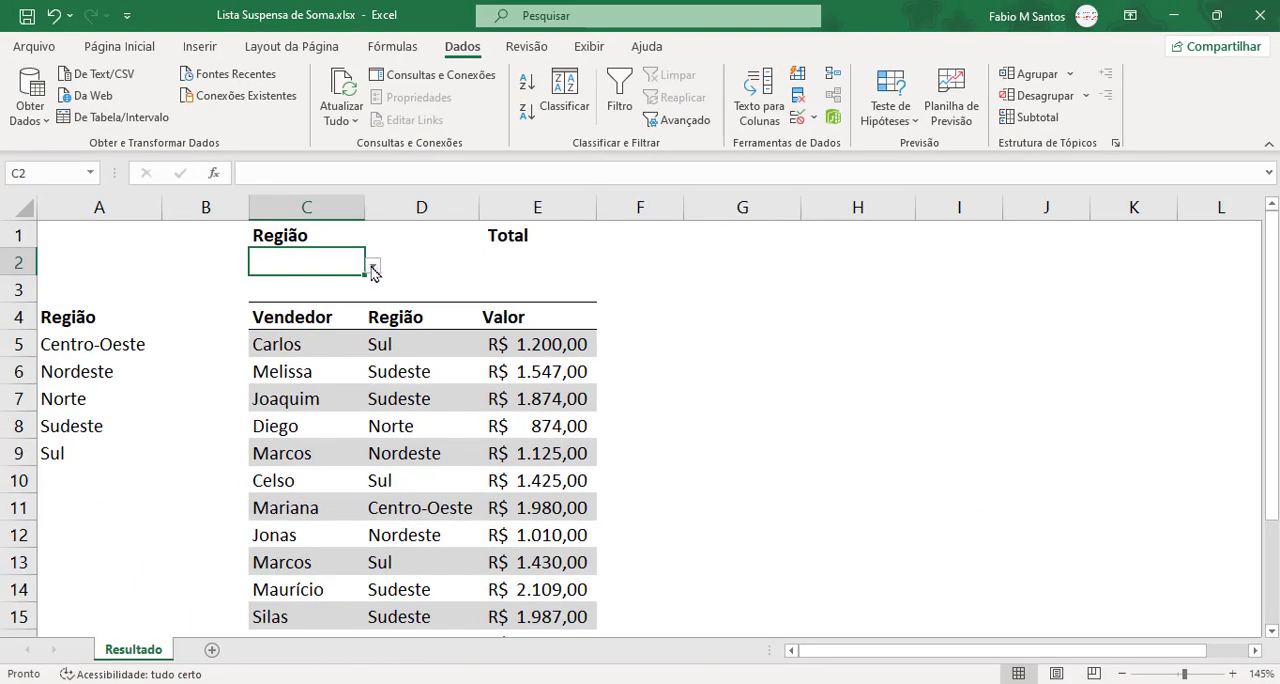
Step: Try the region drop-down in C2 and choose Norte
click(150, 135)
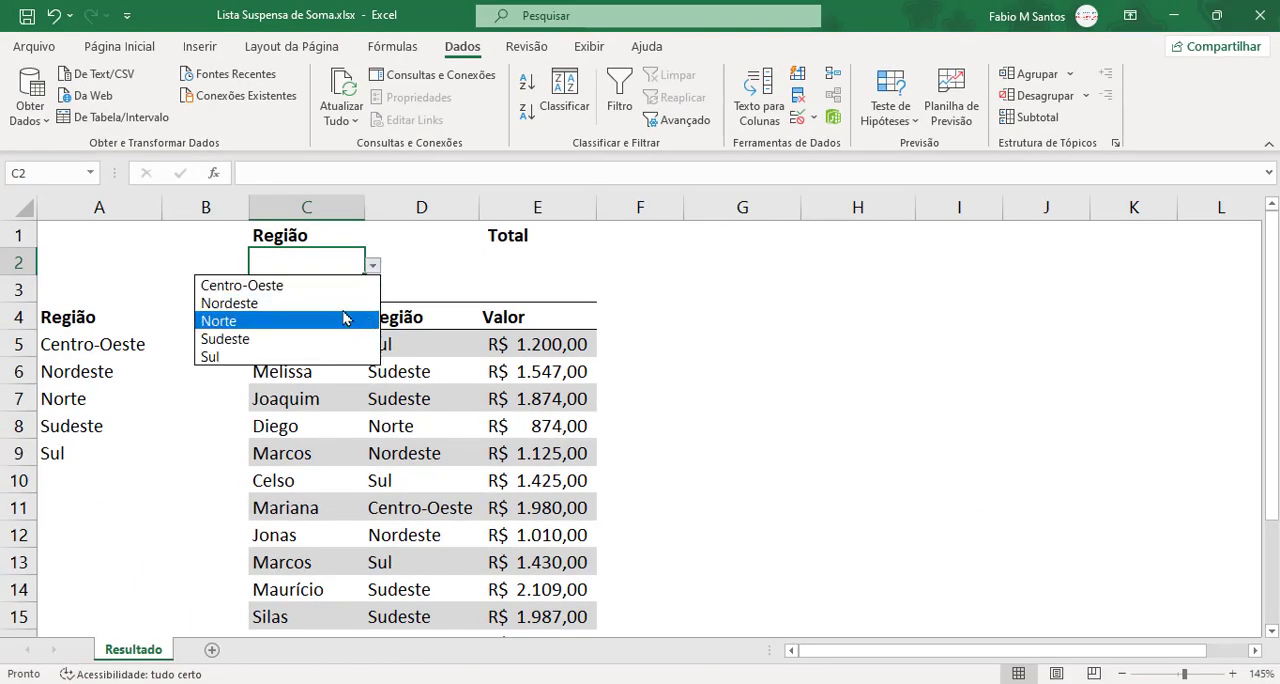
click(346, 321)
click(372, 265)
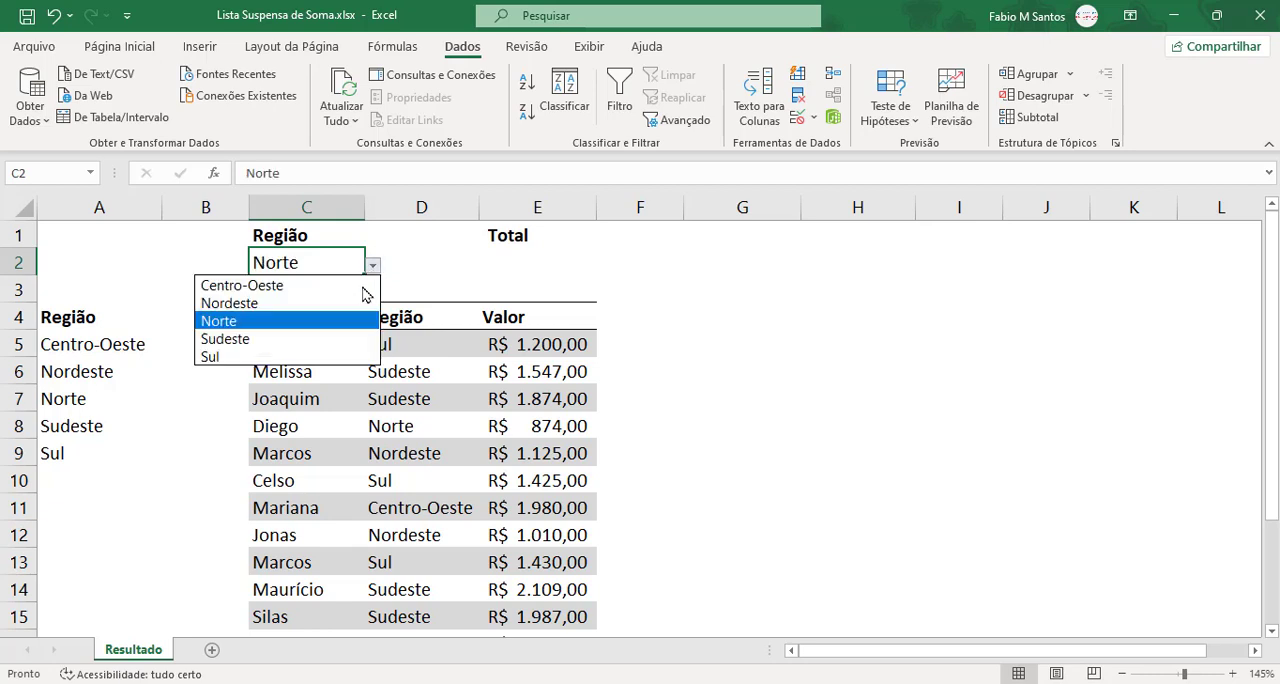
click(362, 286)
click(372, 265)
click(358, 322)
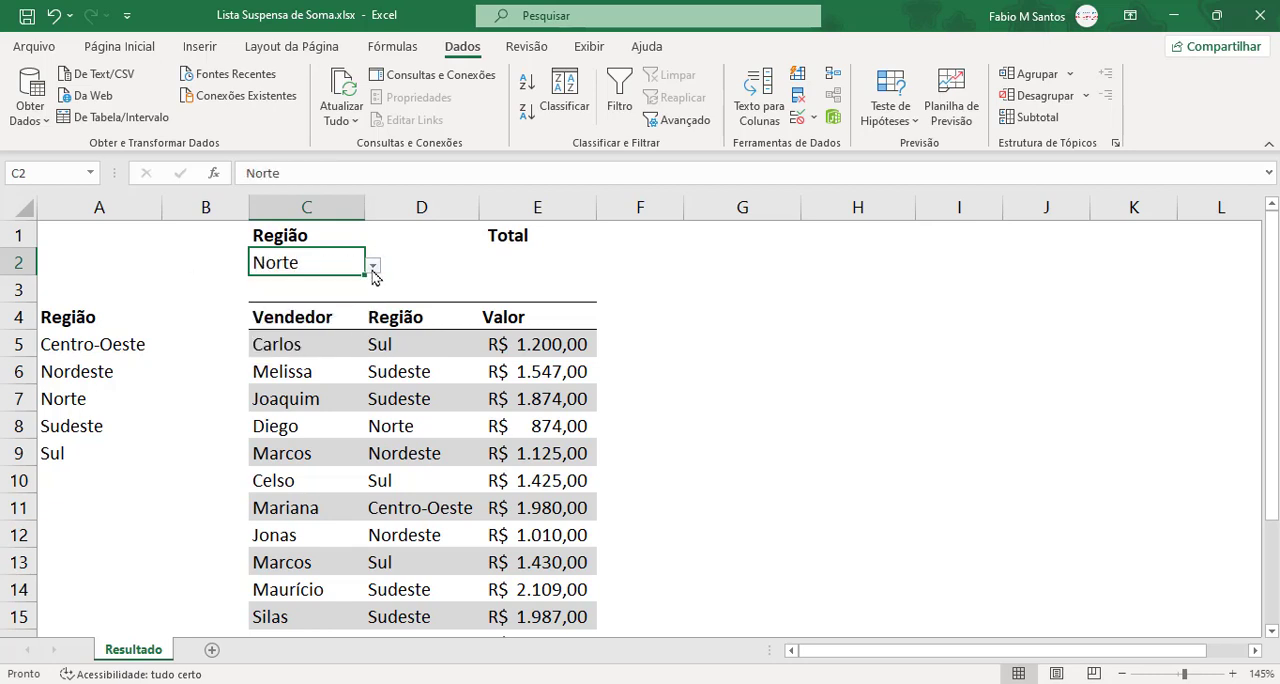
click(455, 263)
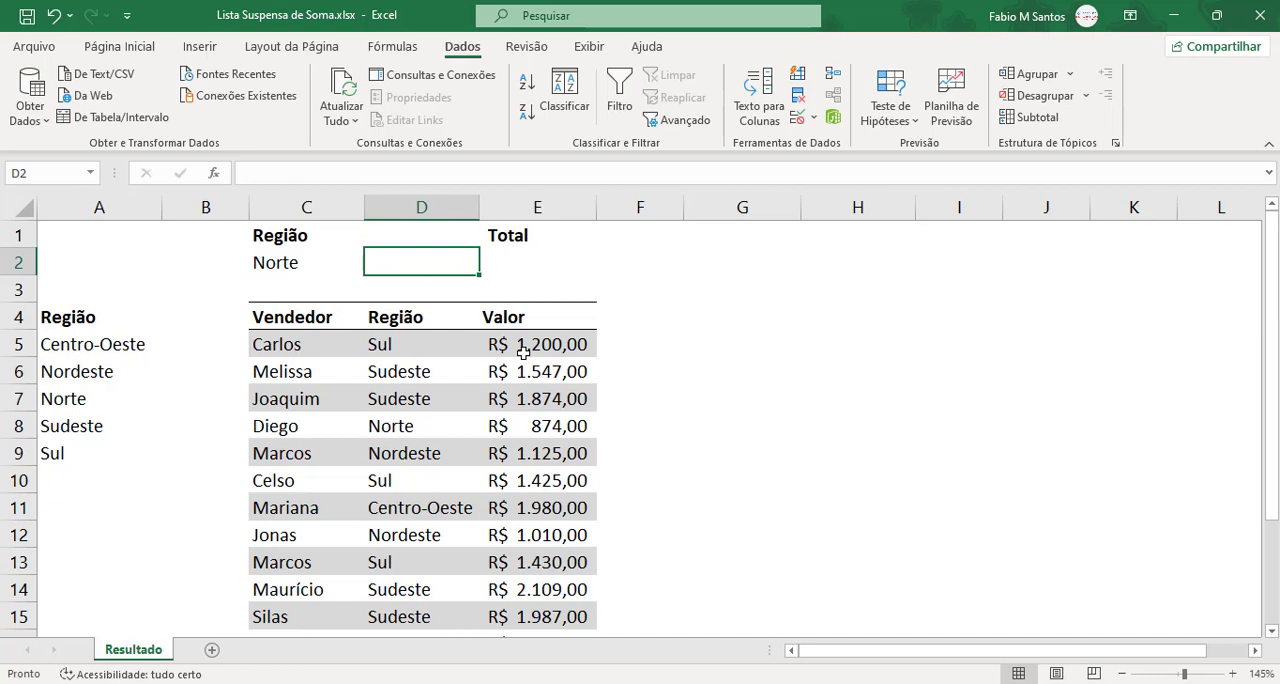
Step: Begin a SOMASE formula in E2 under Total with Vendas[Região] as the criteria range
click(506, 266)
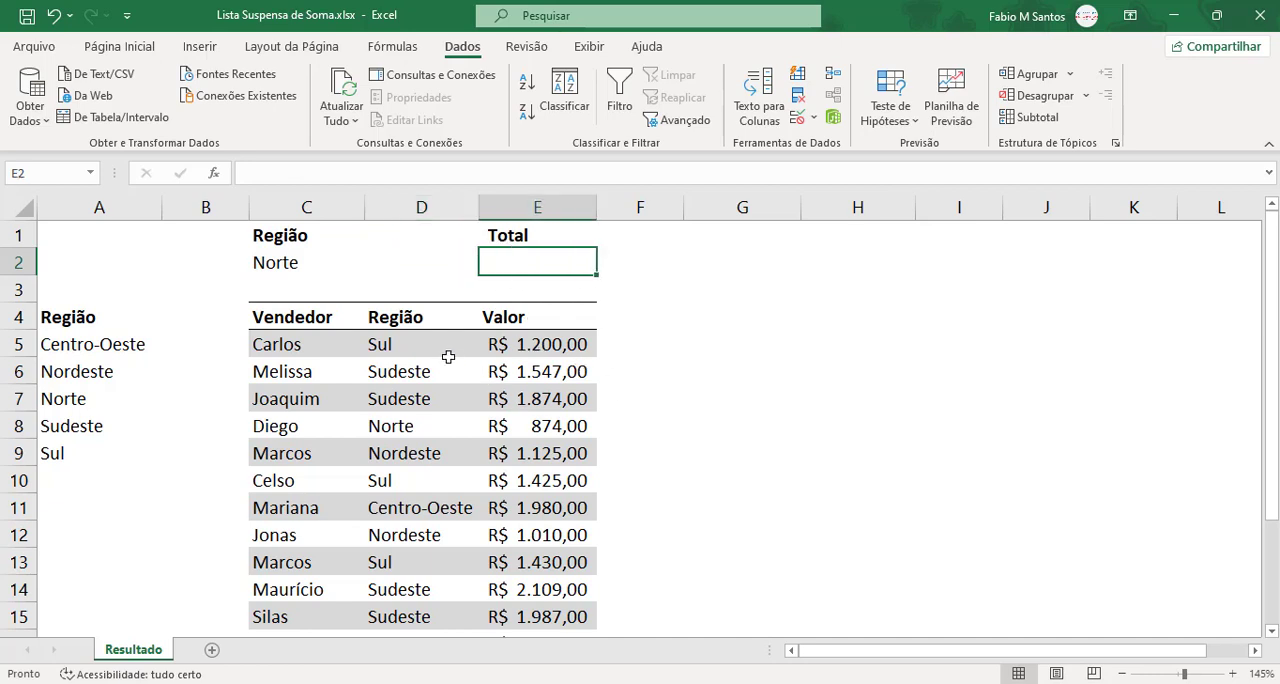
click(285, 266)
click(516, 268)
text(=so)
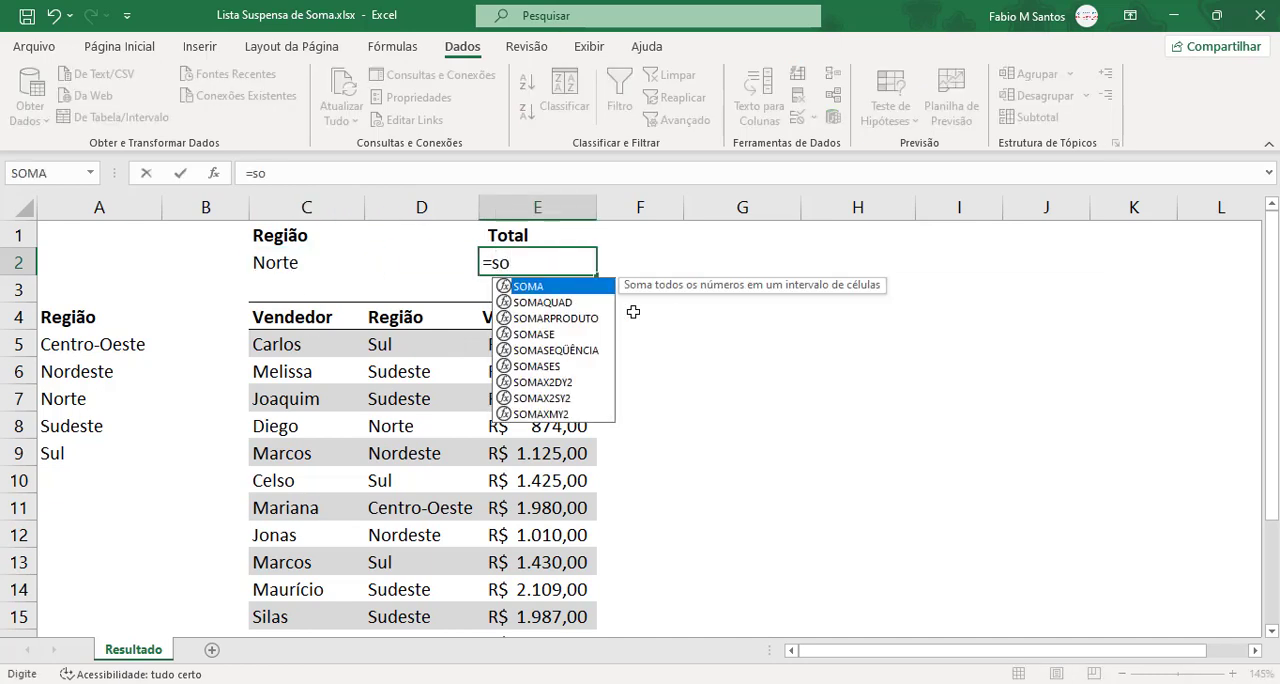
text(mas)
key(Tab)
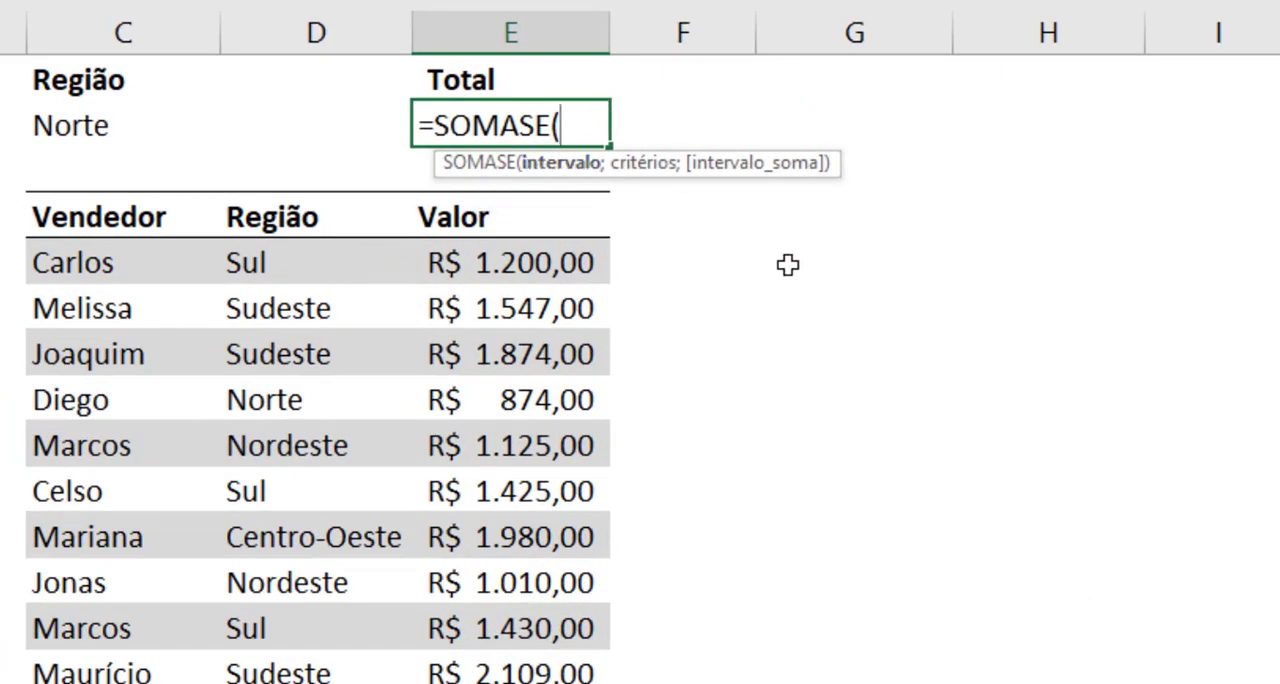
text(Vendas)
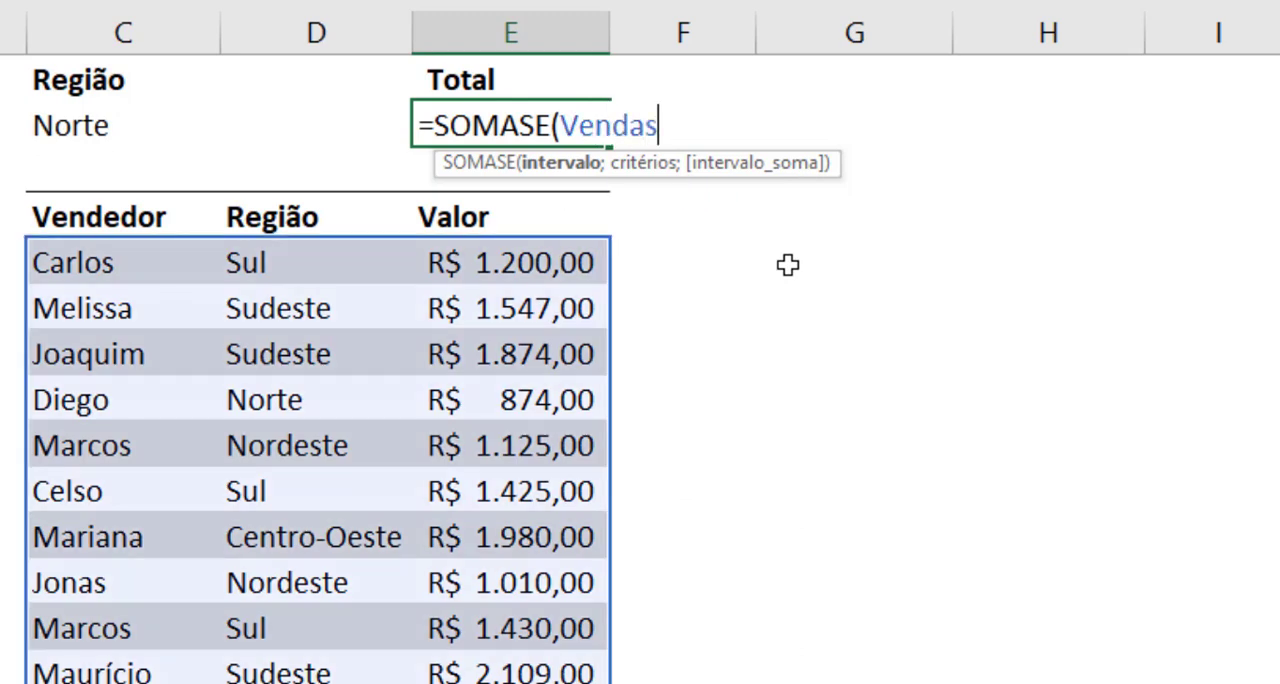
text([)
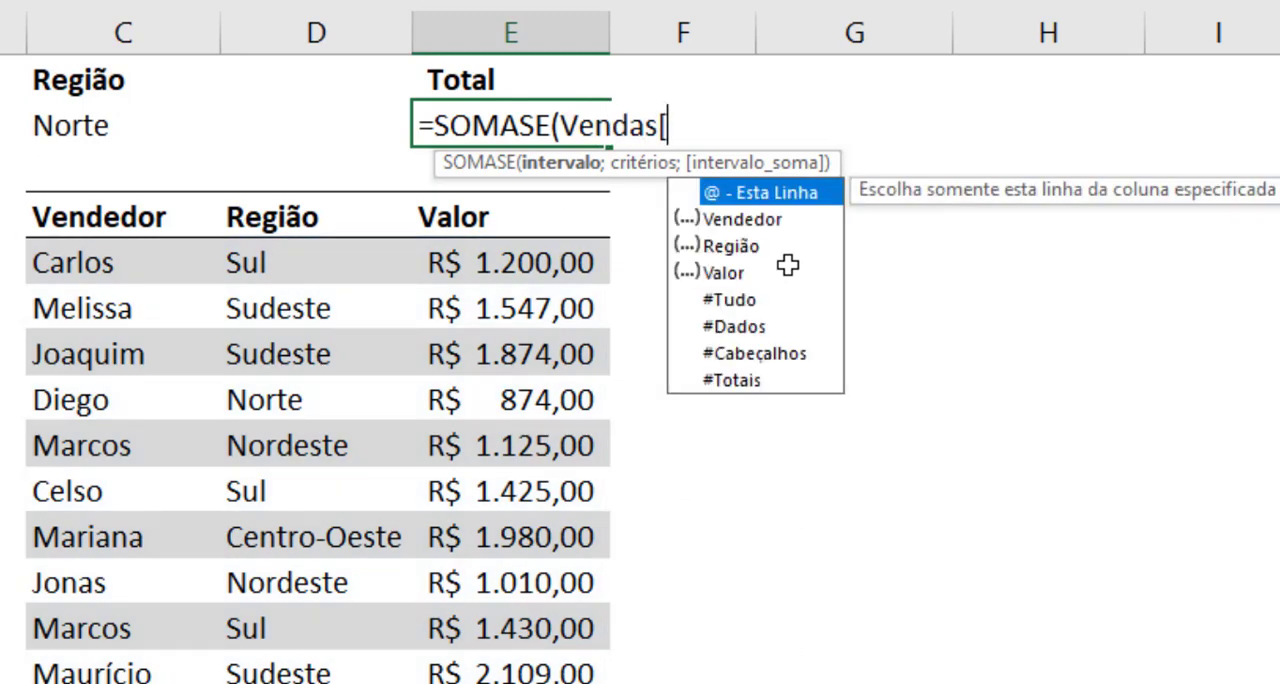
key(Down)
key(Down)
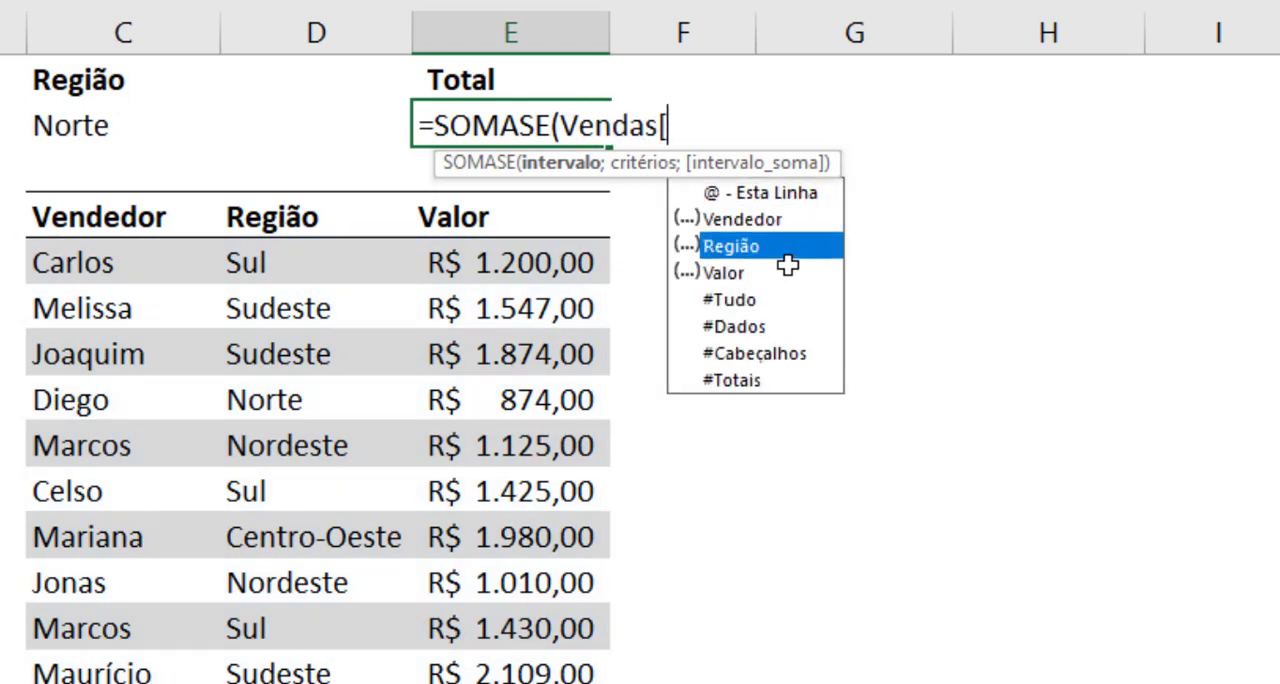
key(Tab)
text(])
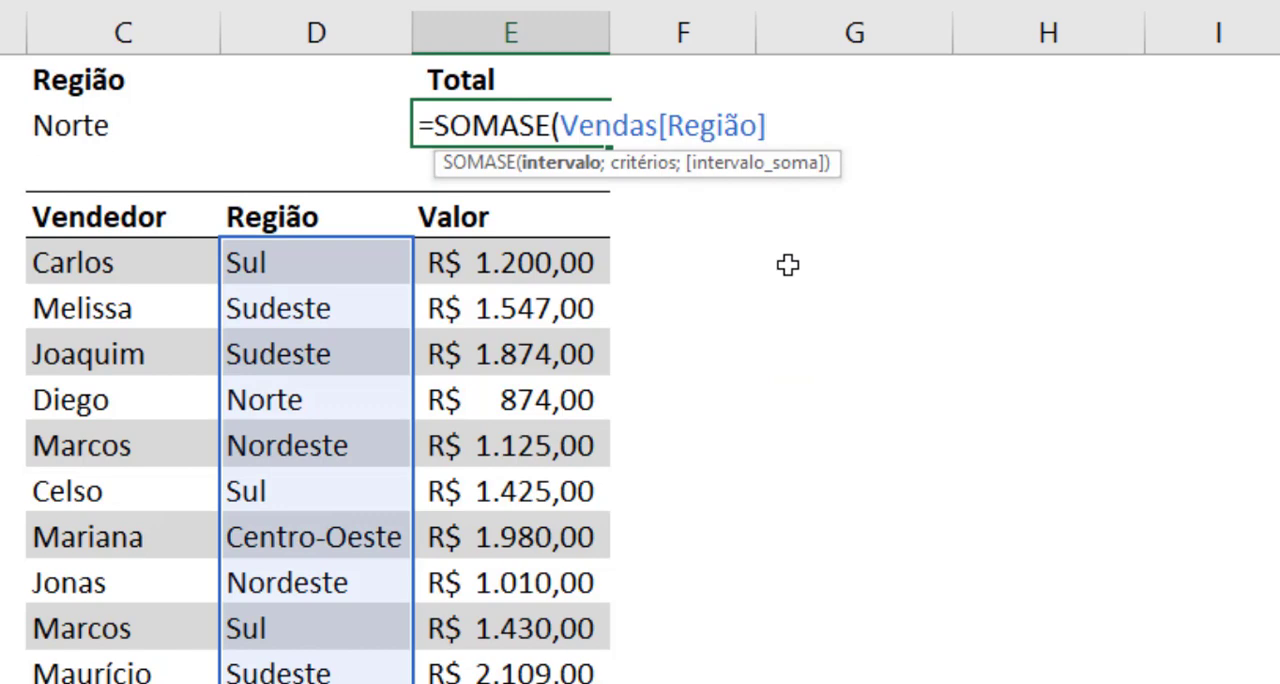
text(;)
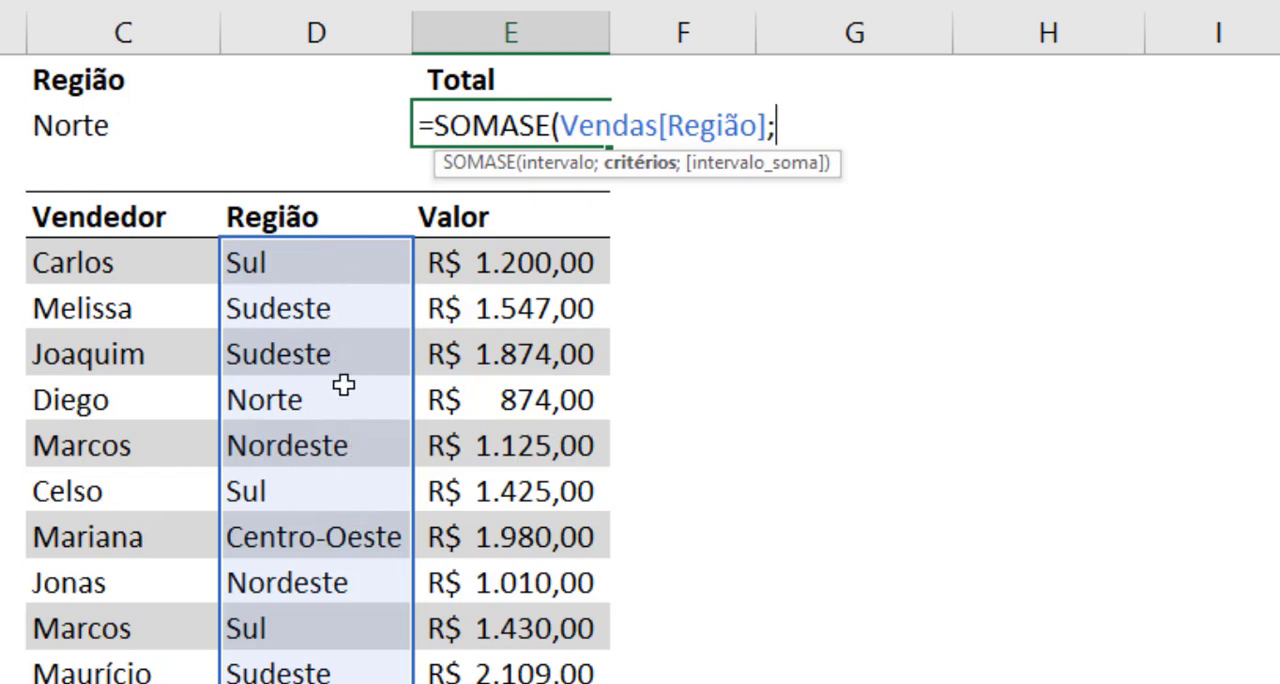
Step: Complete the SOMASE formula in E2 with C2 as the criterion and Vendas[Valor] as the sum range
click(155, 125)
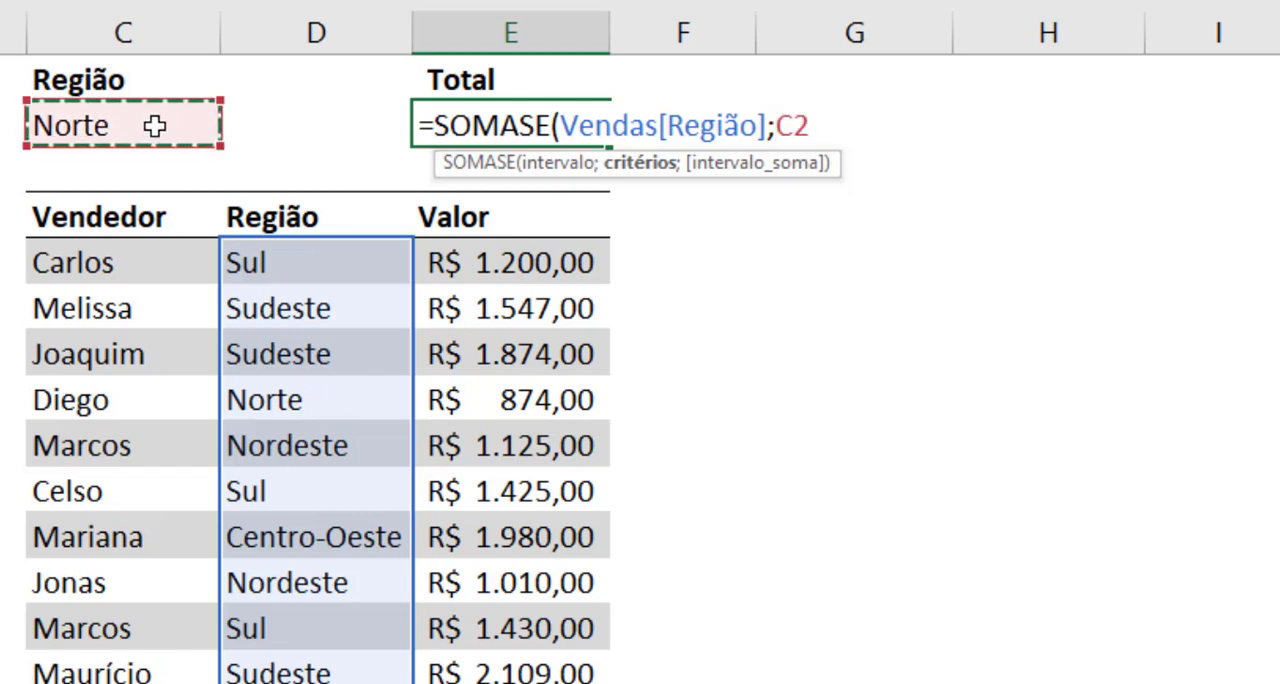
text(;)
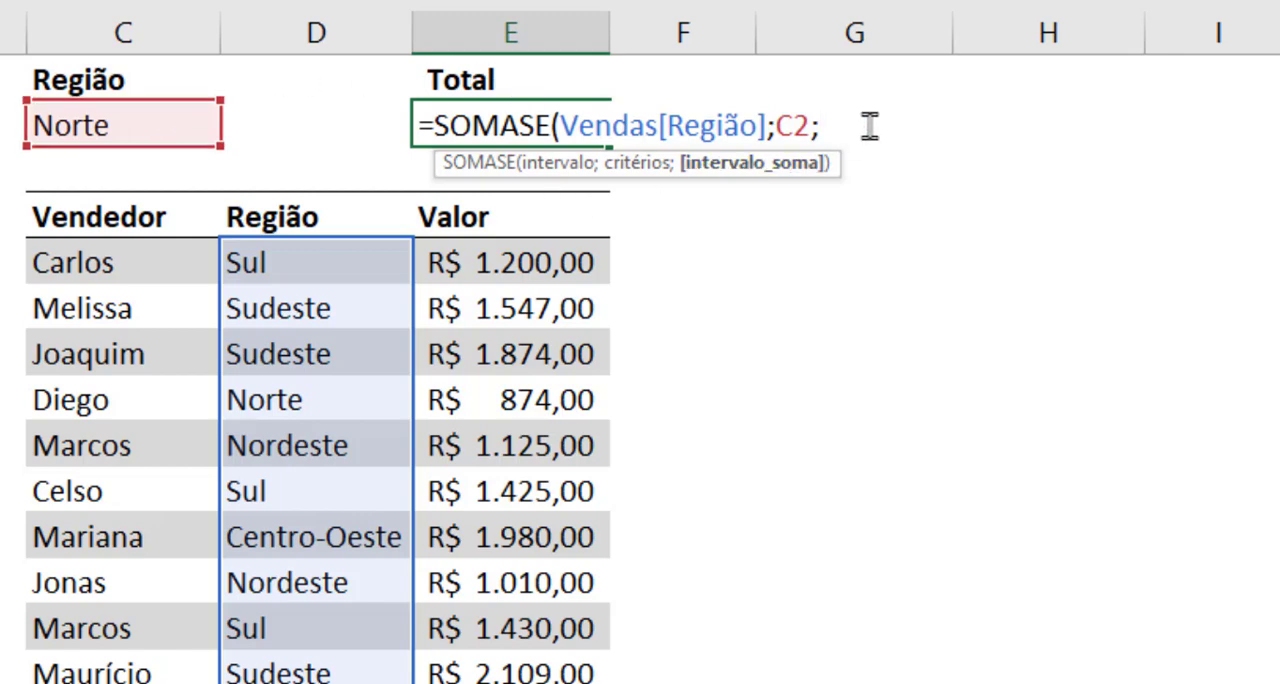
text(Vendas[)
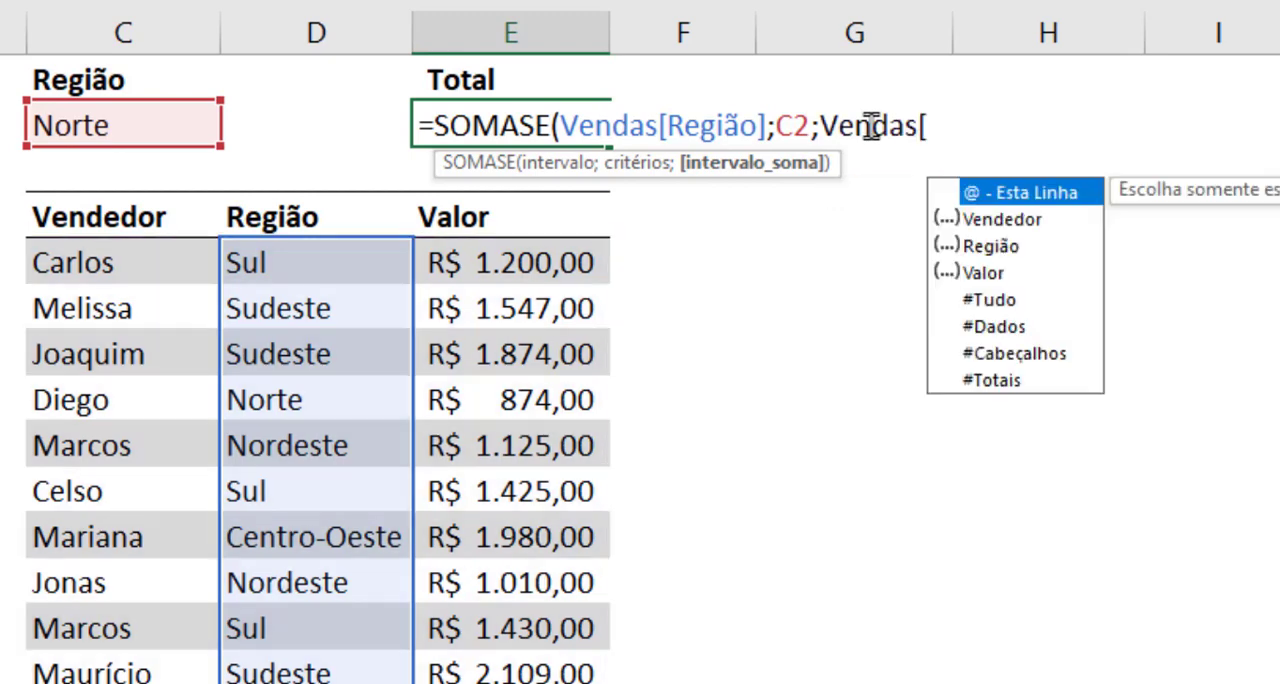
key(Down)
key(Down)
key(Down)
key(Tab)
text(]))
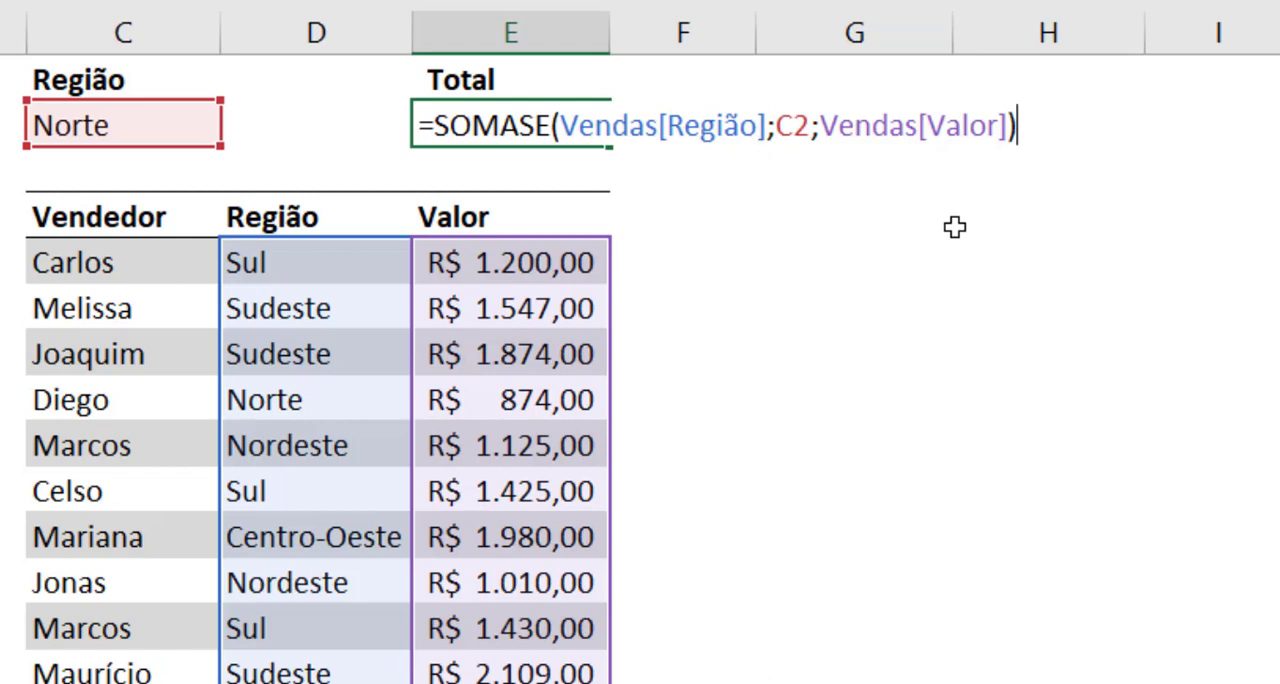
key(Return)
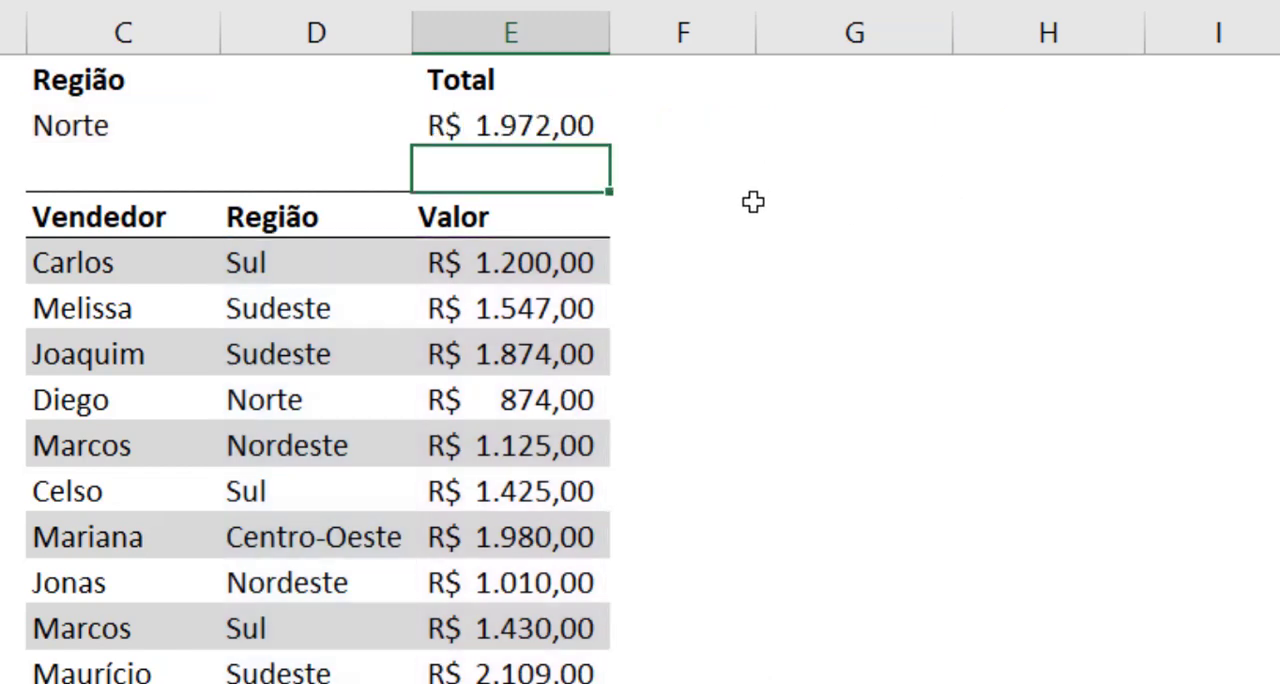
Step: Compare the total in E2 with the individual Norte sales values in the Vendas table
click(530, 125)
click(165, 132)
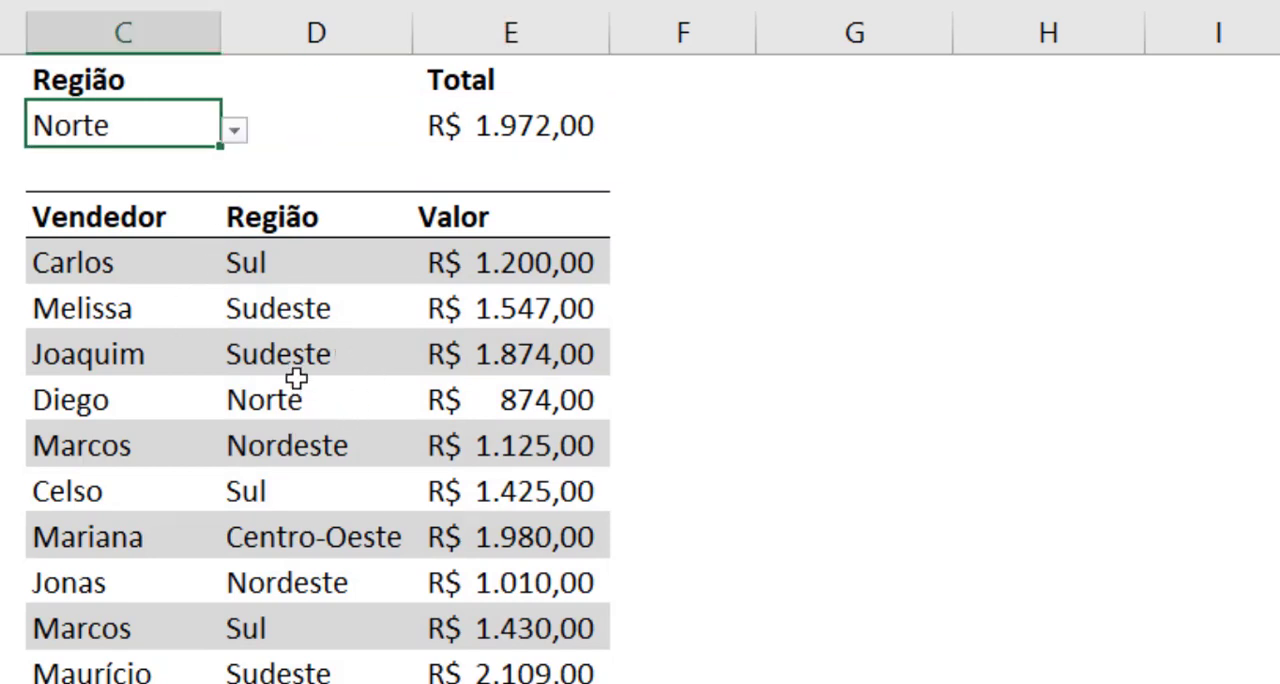
click(520, 405)
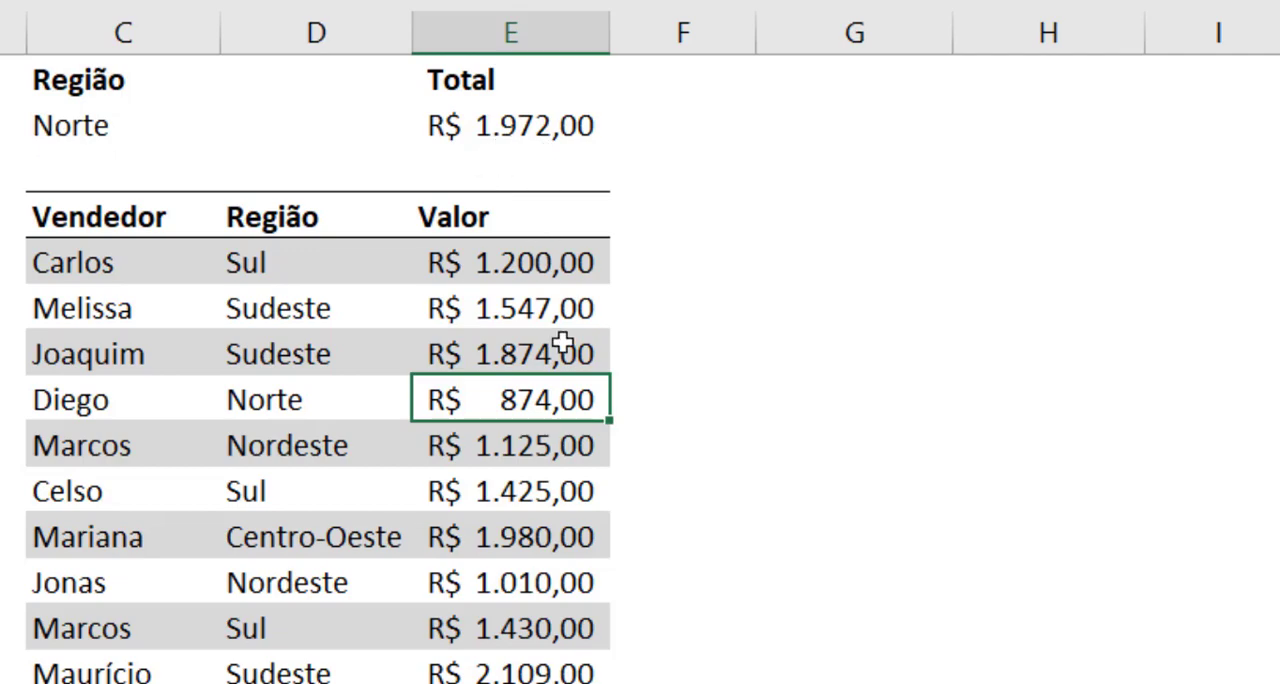
scroll(557, 345, down, 1)
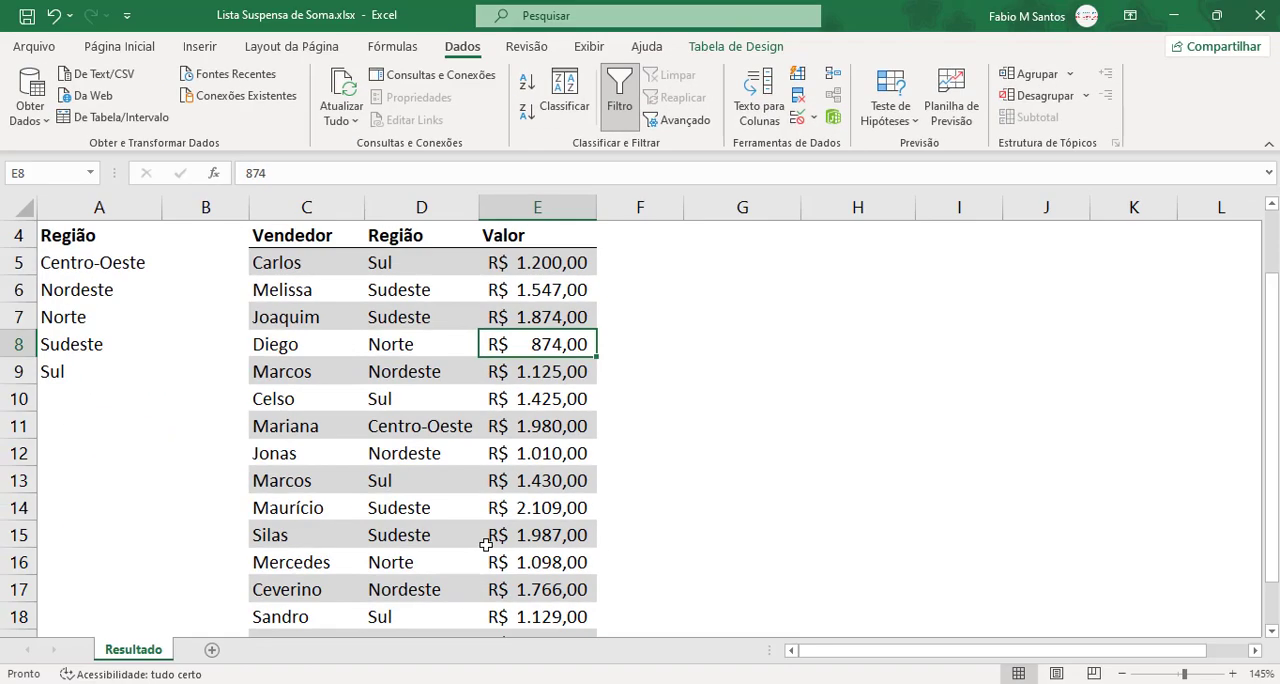
scroll(486, 545, down, 1)
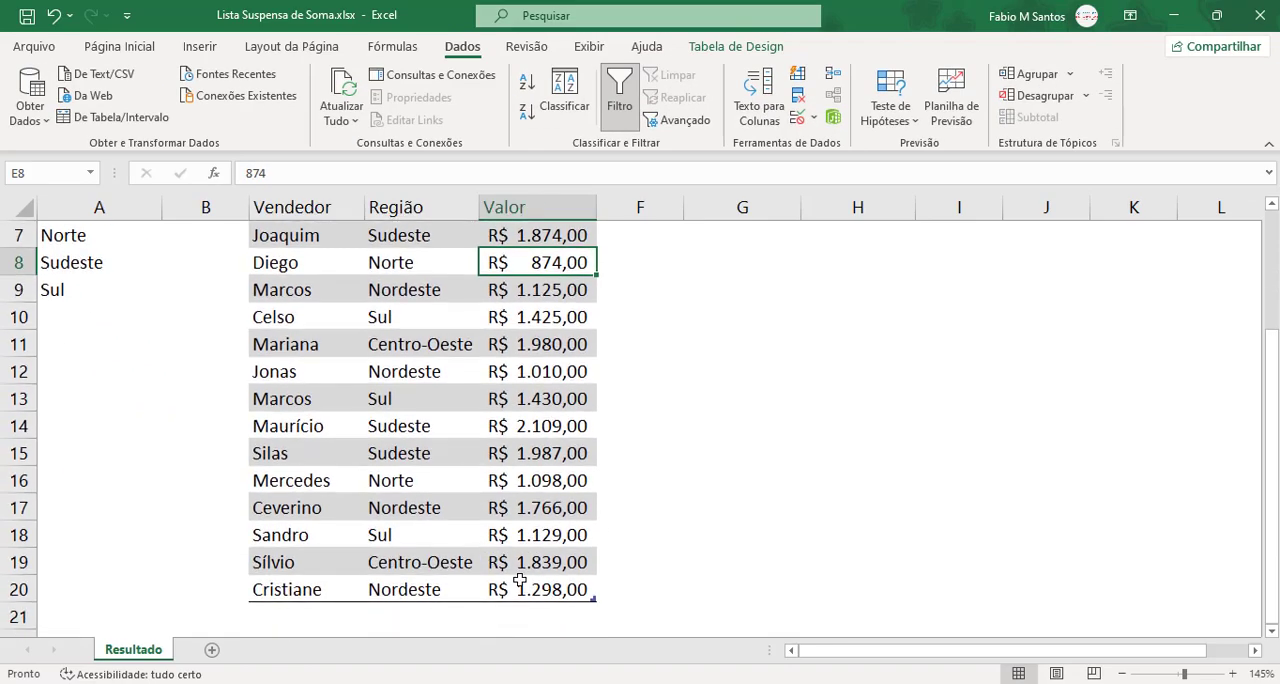
ctrl+click(530, 482)
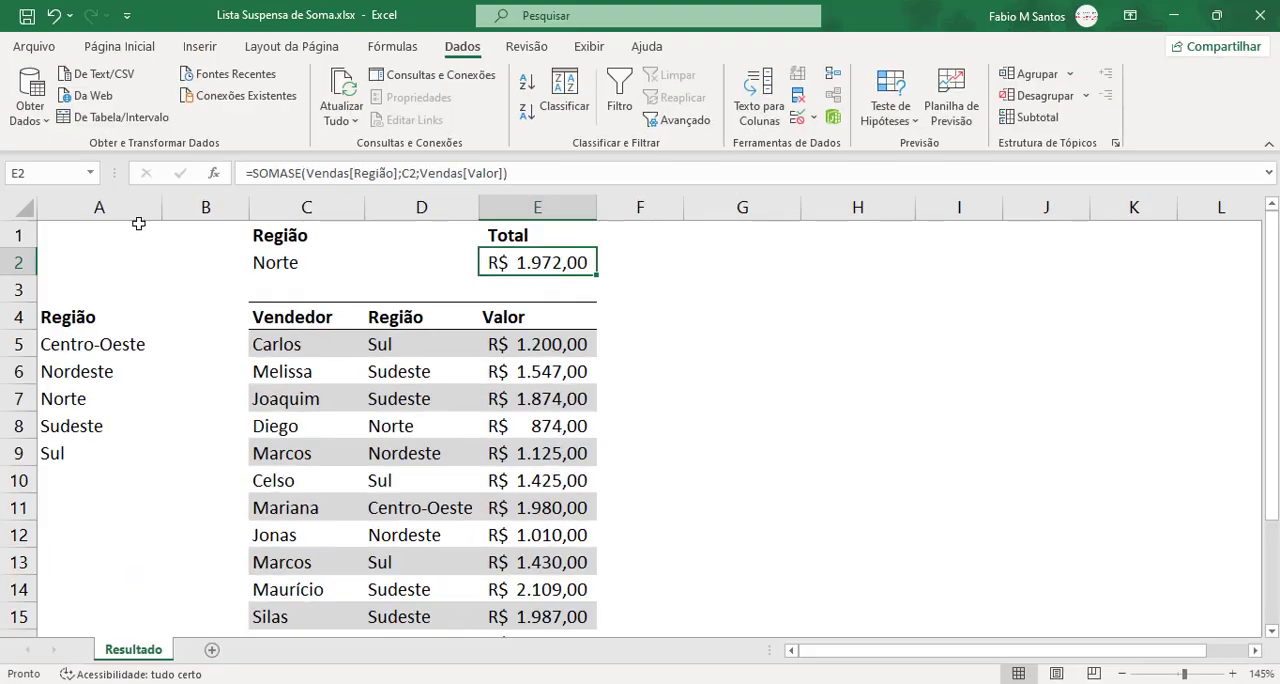
Step: Hide column A, which holds the helper list of regions
click(108, 215)
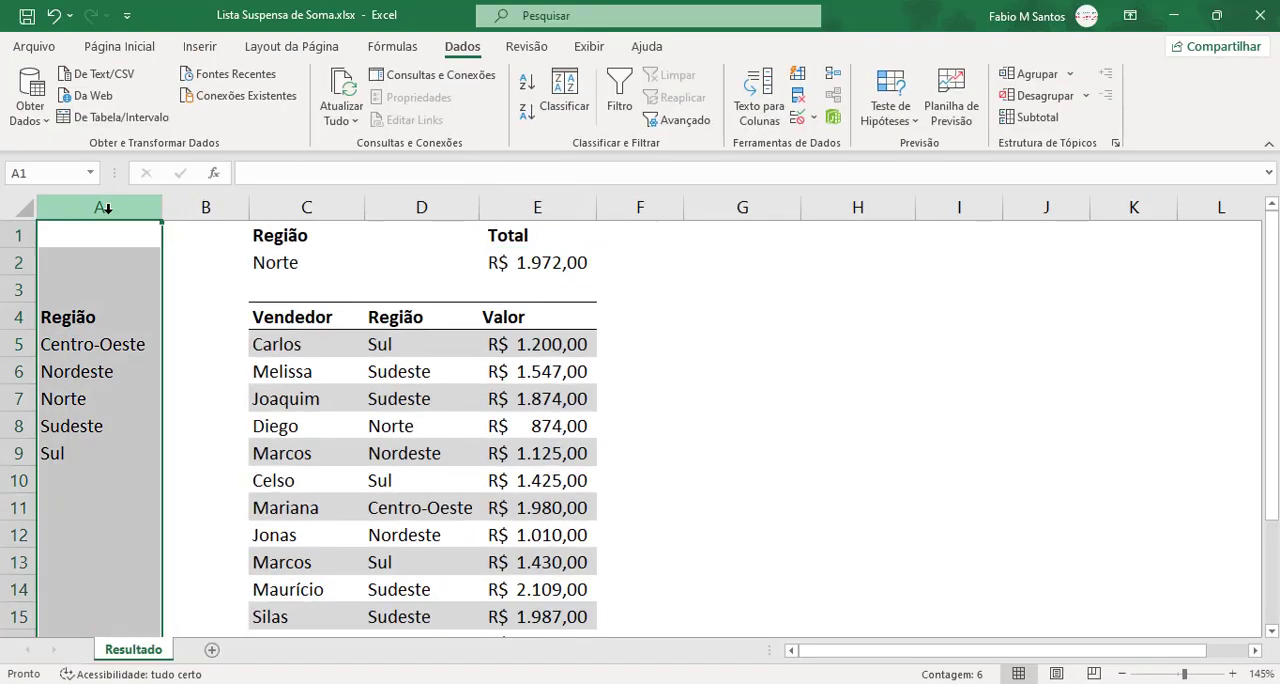
right_click(107, 207)
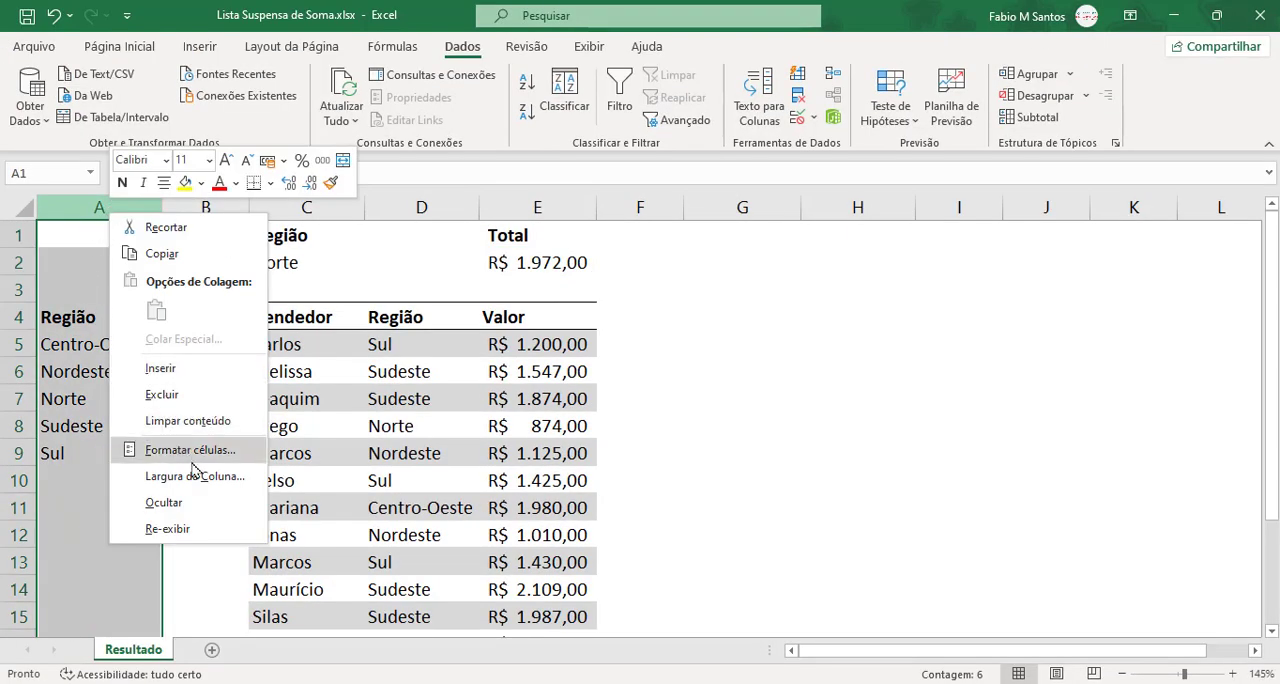
click(198, 502)
click(620, 454)
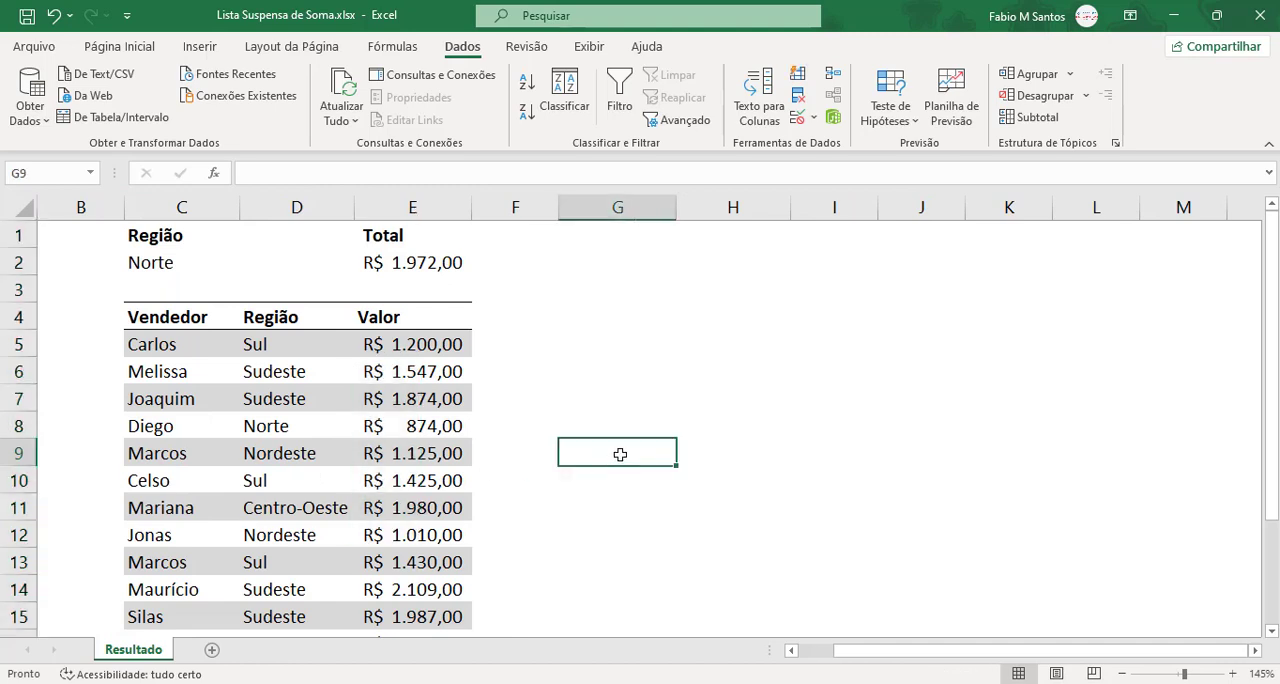
Step: Test the region drop-down in C2 with Sudeste and finally Centro-Oeste, checking the total in E2 for each
click(200, 258)
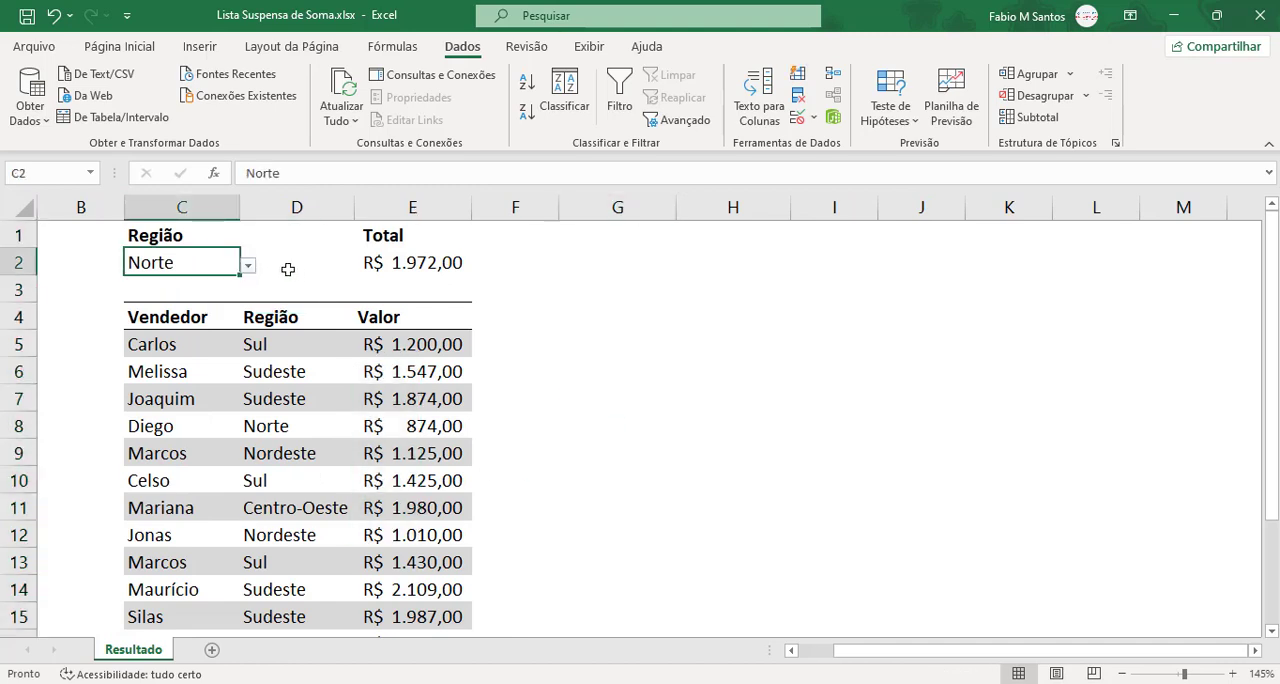
click(247, 265)
click(214, 339)
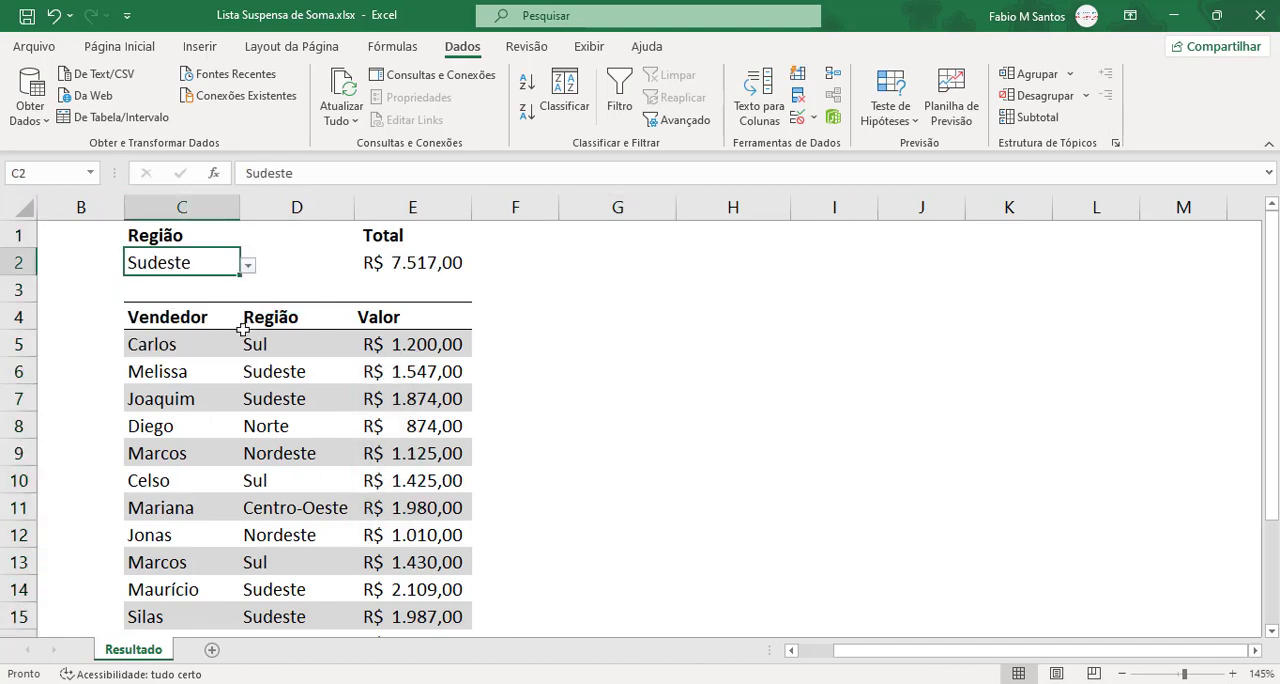
click(400, 258)
click(202, 262)
click(247, 265)
click(230, 287)
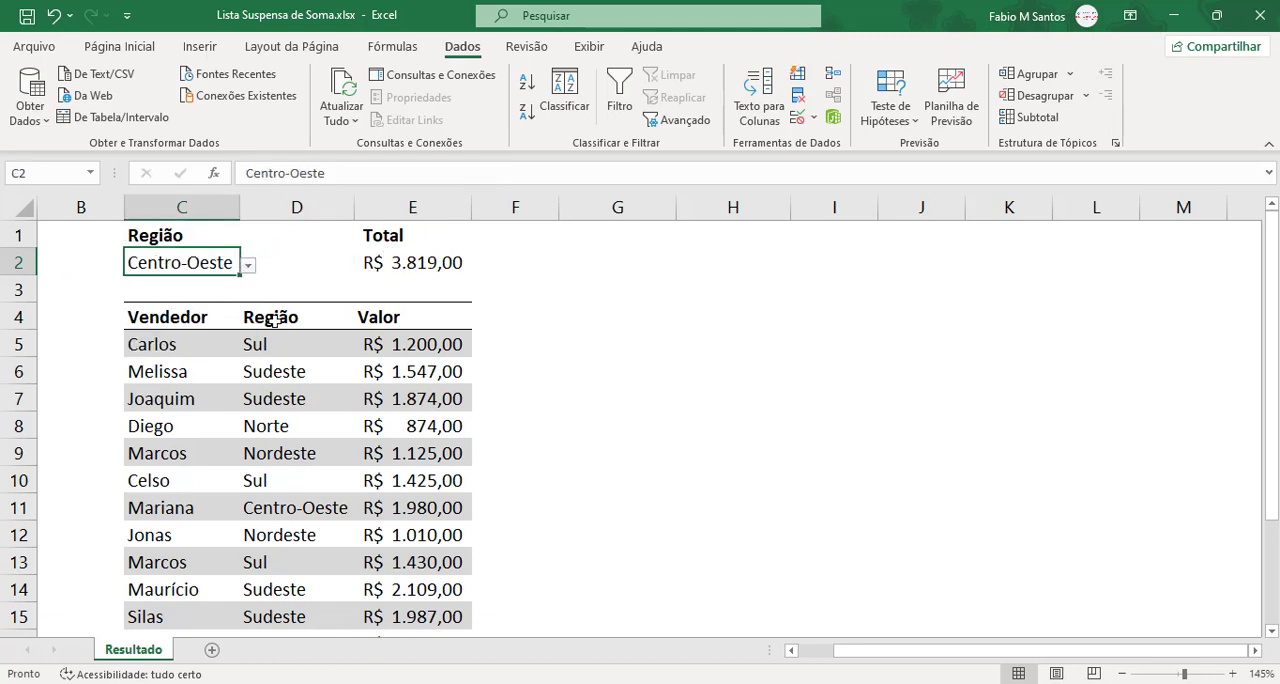
click(440, 267)
click(542, 320)
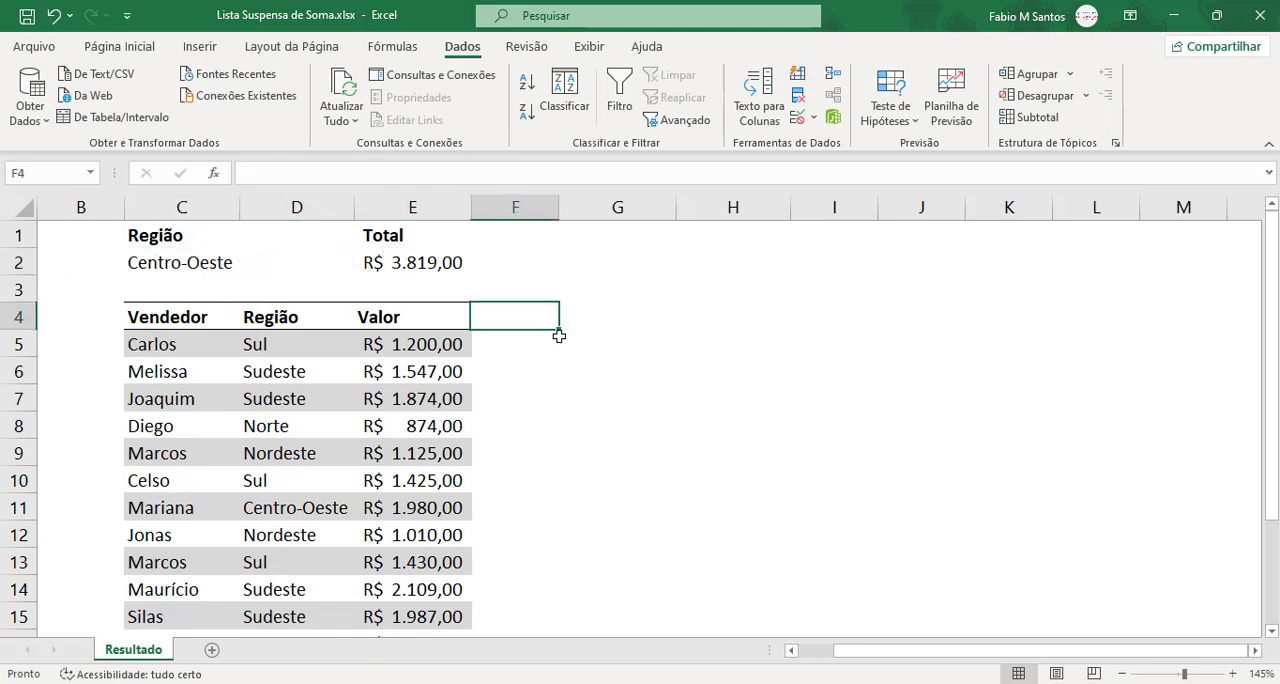
click(583, 389)
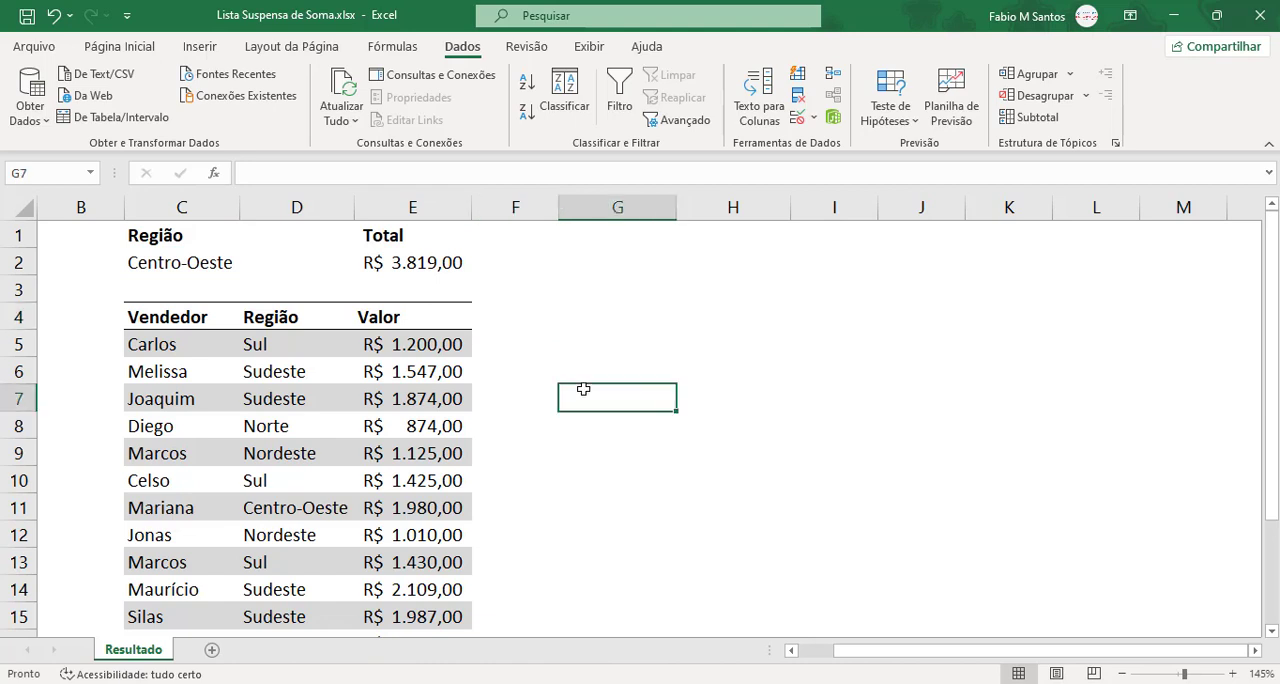